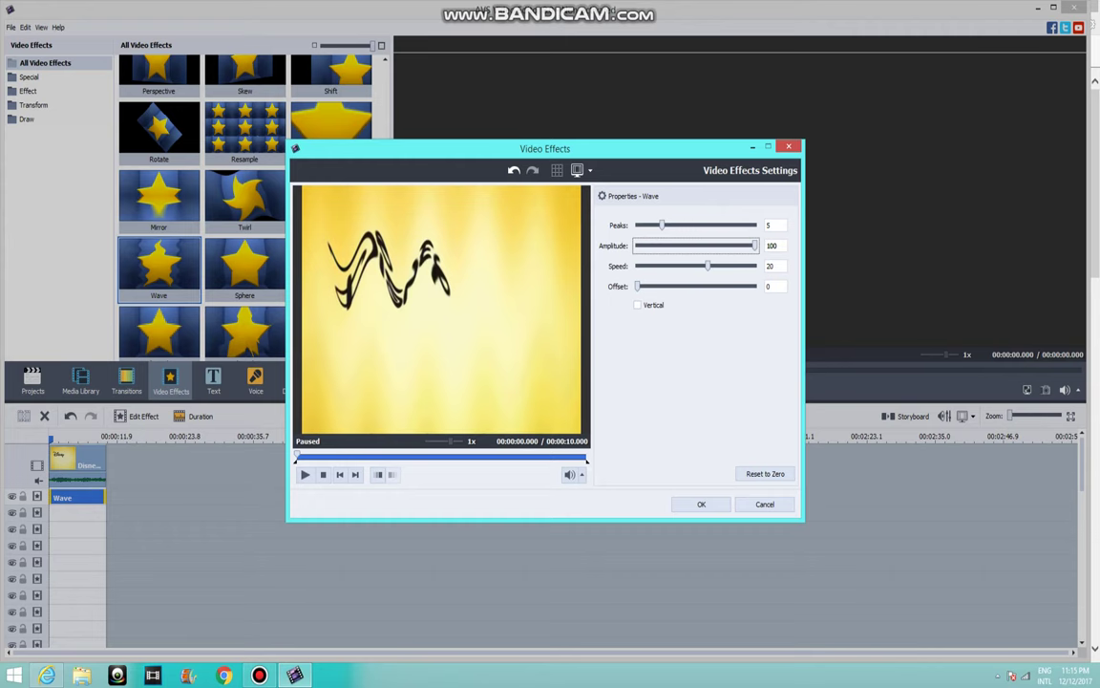
- Set the Wave effect's speed to 0, peaks to 2 and offset to 60
text(0)
key(Tab)
drag(662, 225, 651, 225)
key(Left)
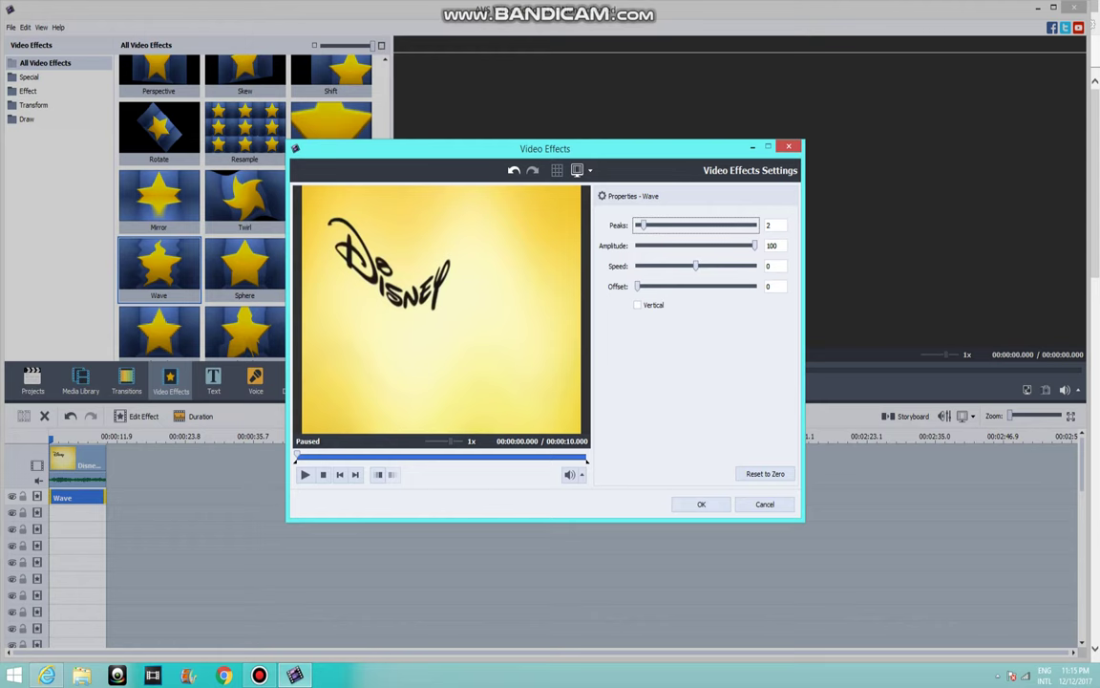
drag(638, 287, 704, 286)
key(Right)
key(Right)
key(Right)
key(Right)
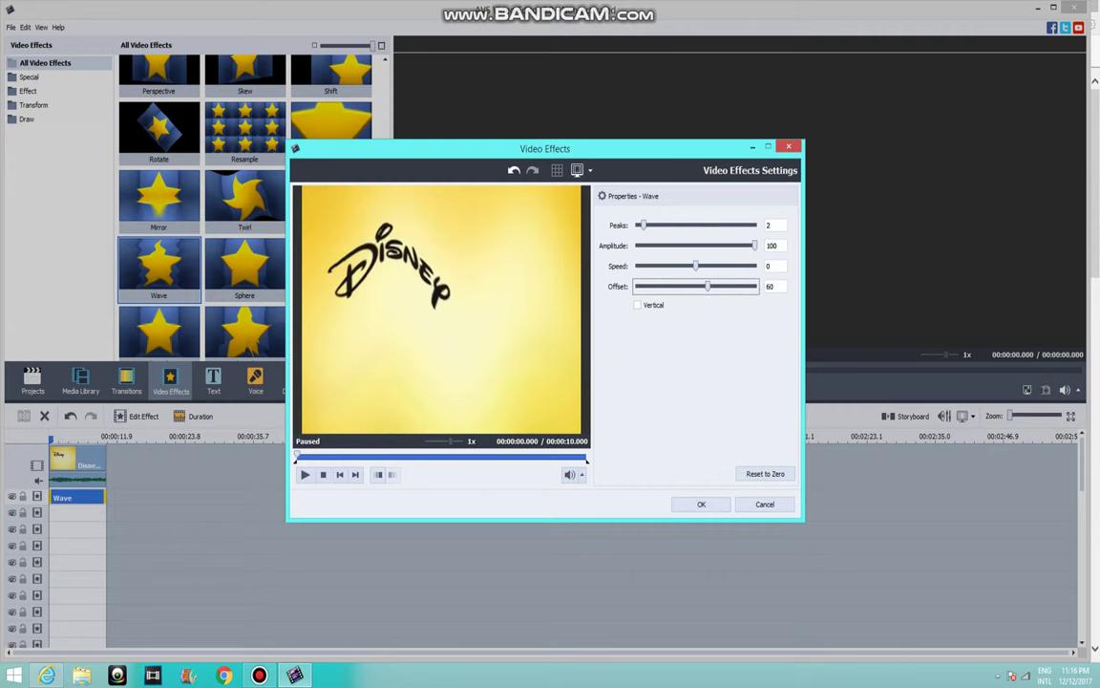
- Try a peaks value of 1, consult the YouTube description, and accept the Wave effect with peaks at 2
drag(643, 225, 637, 225)
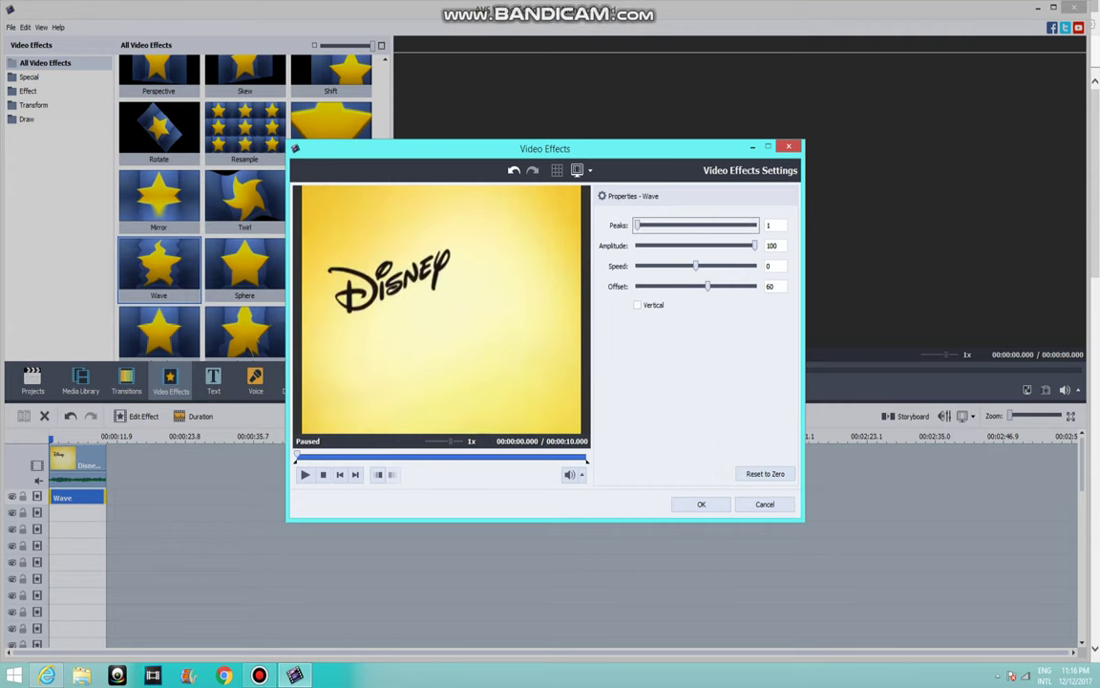
click(47, 676)
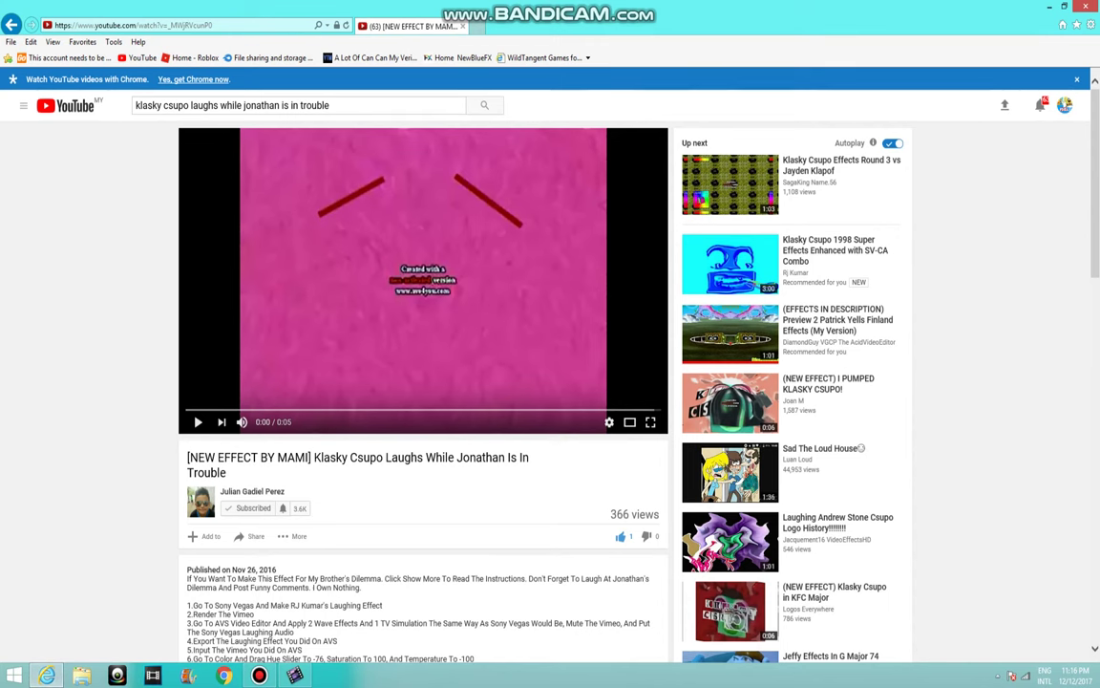
scroll(550, 382, down, 2)
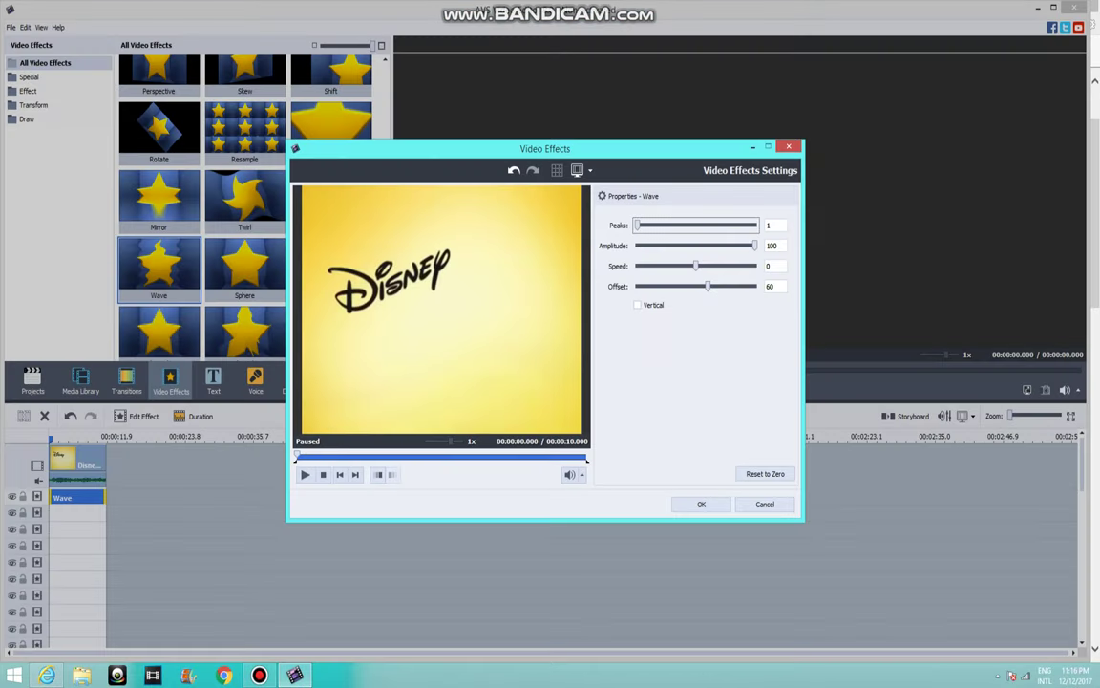
key(Right)
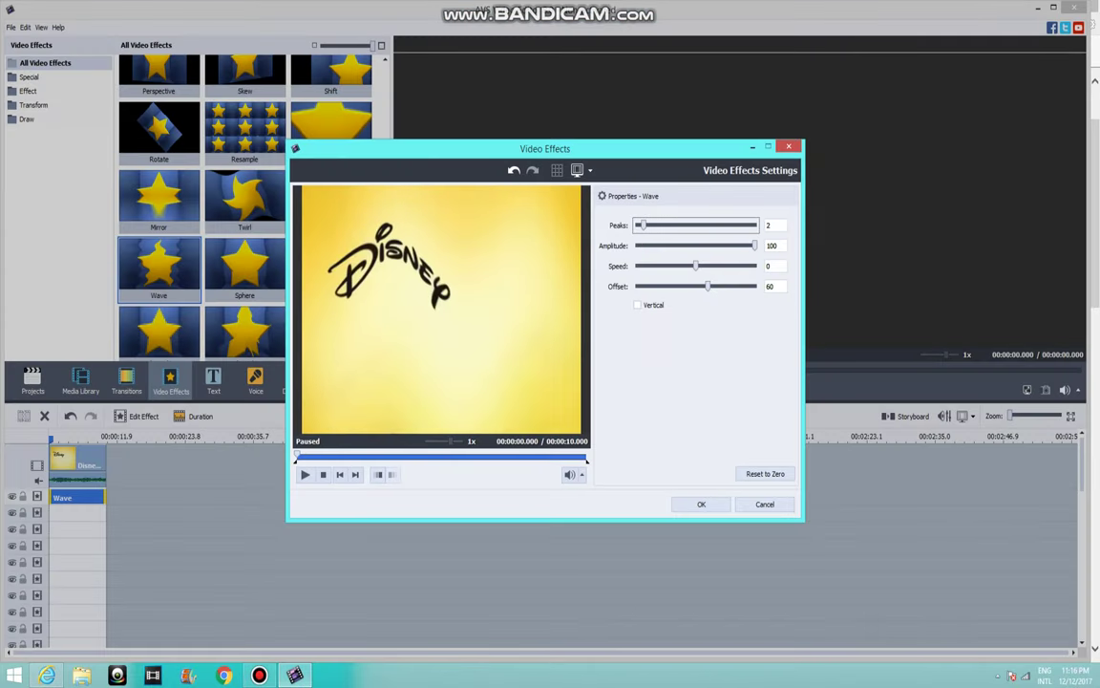
key(Return)
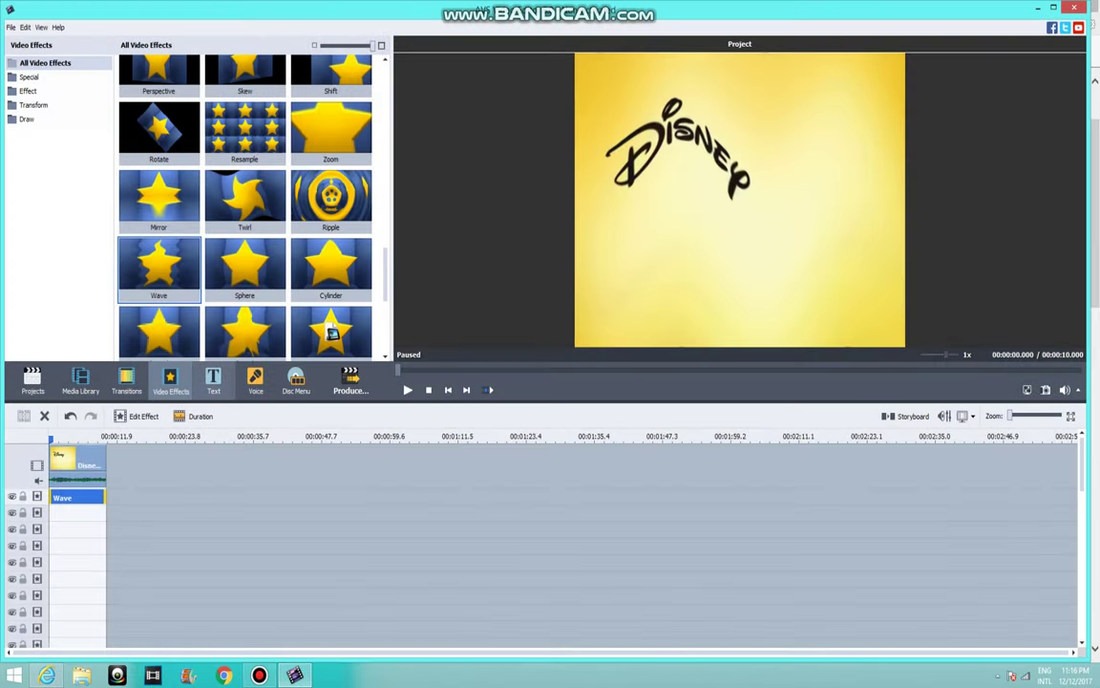
- Add the TV Simulation effect to the effect track below Wave and cut off its excess beyond the Disney clip's end
scroll(331, 332, down, 8)
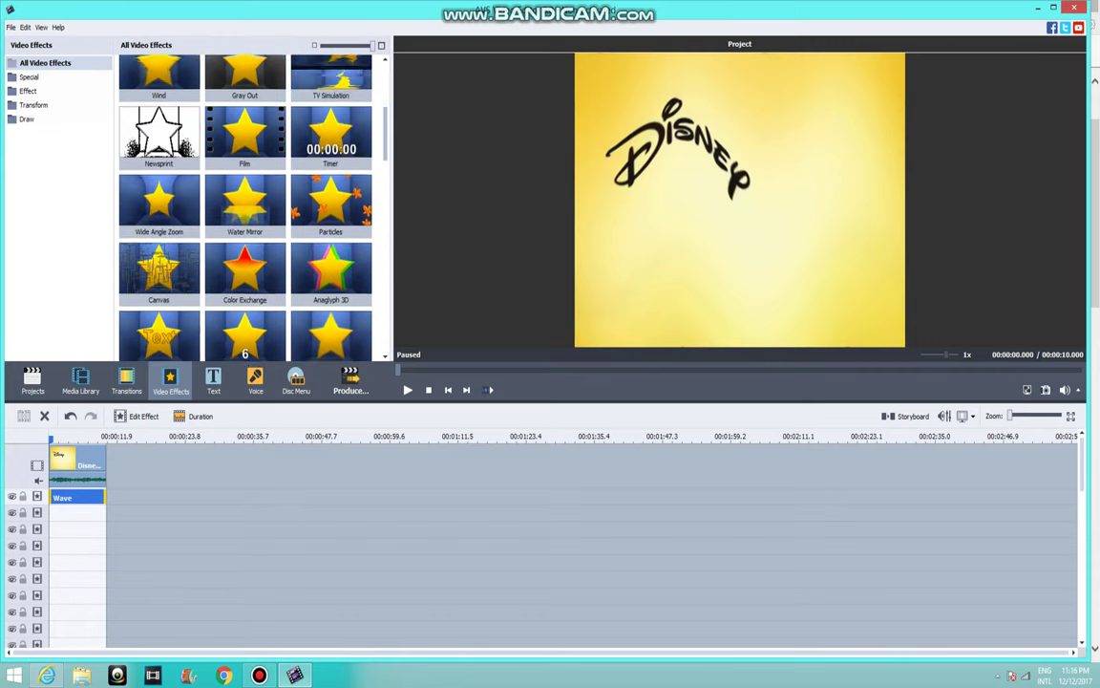
drag(331, 203, 86, 514)
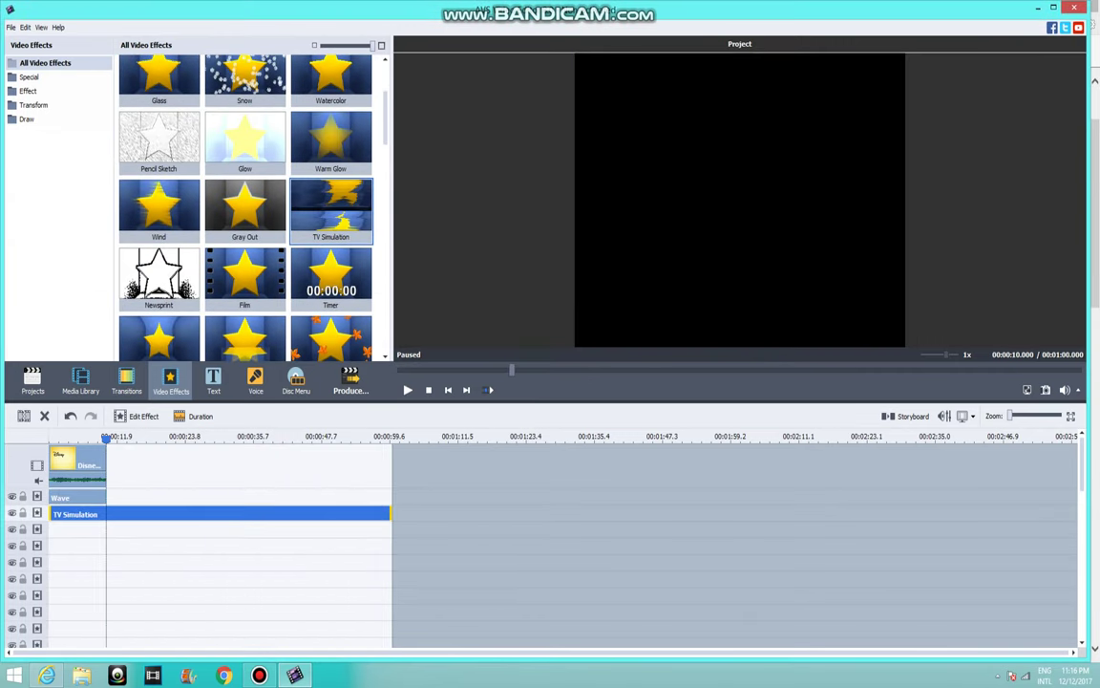
click(23, 417)
click(44, 417)
- Set the TV Simulation effect's interframe size, vertical offset, vertical speed and interline to 0
click(137, 417)
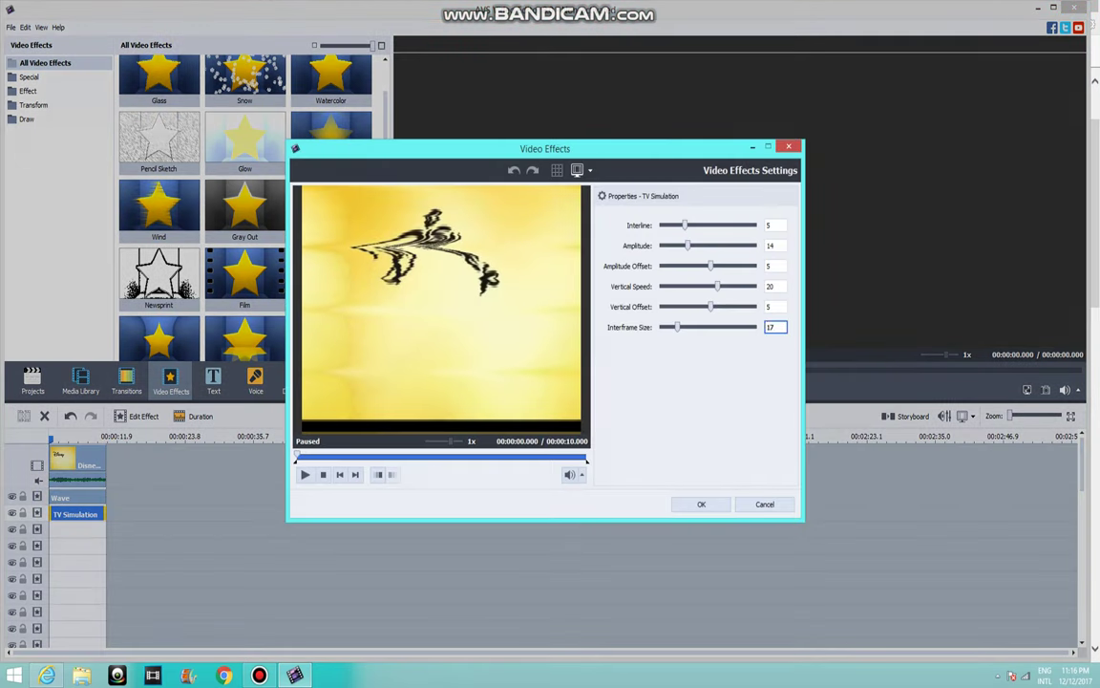
double_click(772, 327)
text(0)
double_click(772, 307)
text(0)
double_click(772, 287)
text(0)
double_click(772, 225)
text(0)
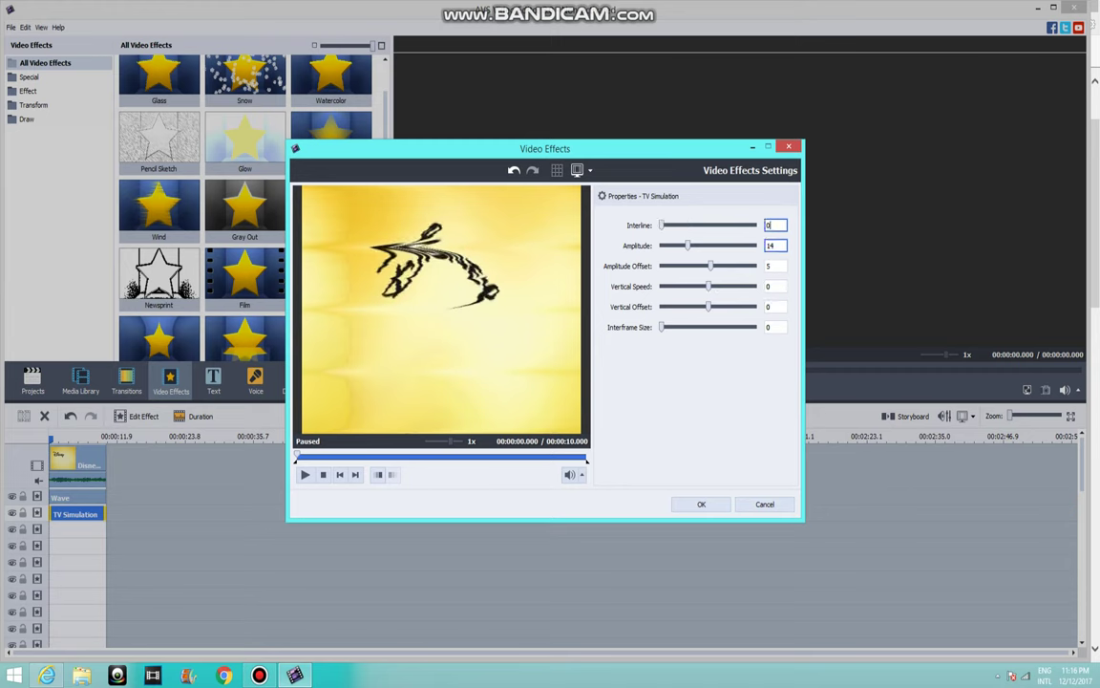
- Set the TV Simulation effect's amplitude offset to -15 and amplitude to 15, and accept the settings
key(Tab)
text(-15)
key(shift+Tab)
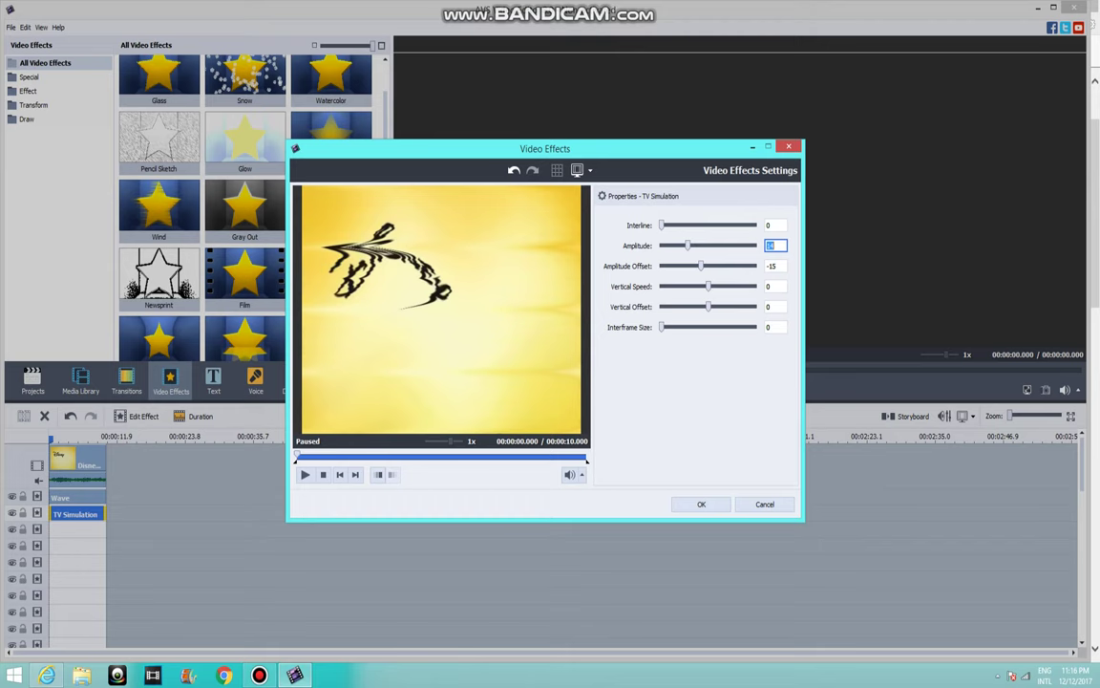
text(15)
key(Tab)
key(Tab)
key(Return)
- Read the colour instructions in the YouTube description, and raise the Disney clip's saturation and temperature to 100 in Color Correction
mouse_move(46, 675)
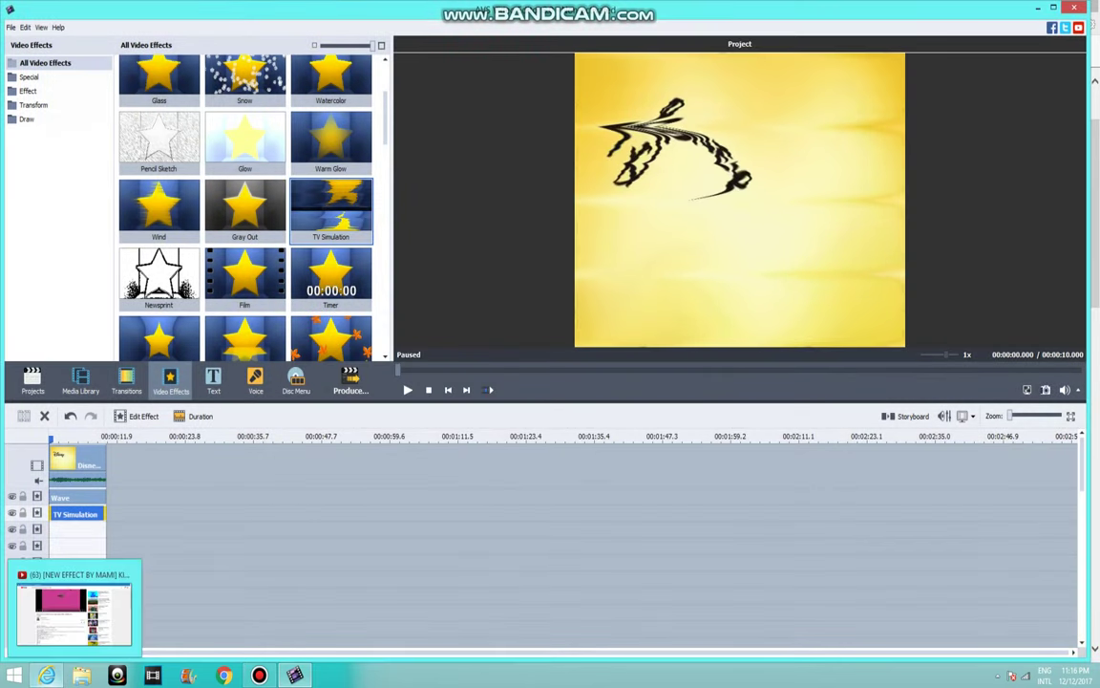
click(47, 612)
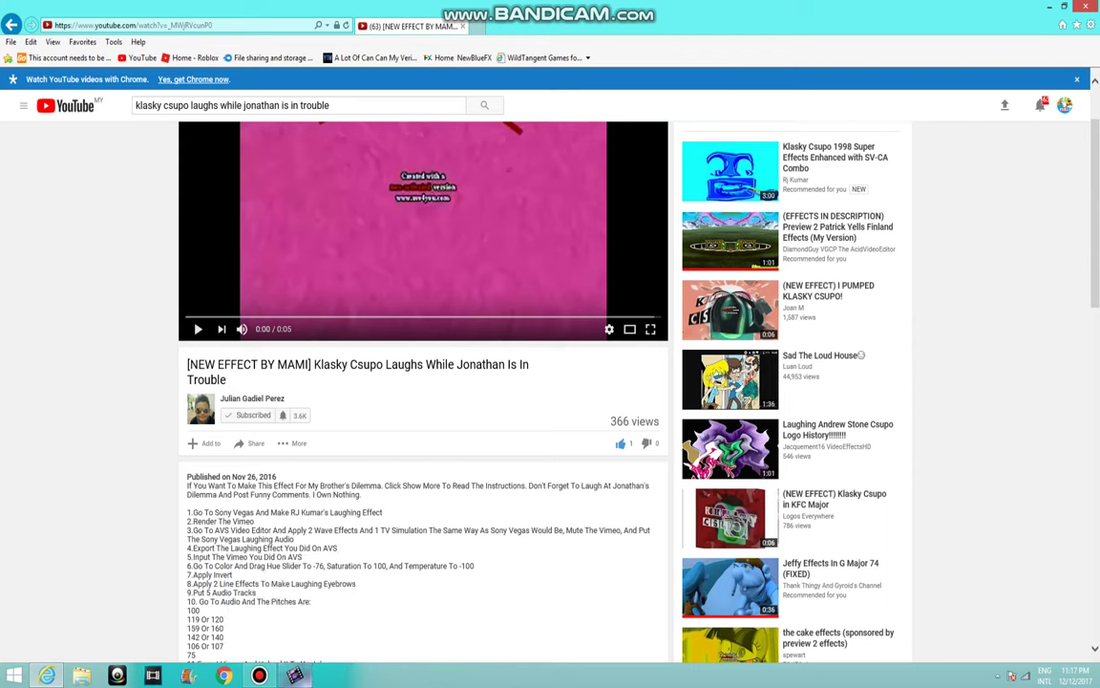
click(295, 675)
click(80, 463)
click(221, 416)
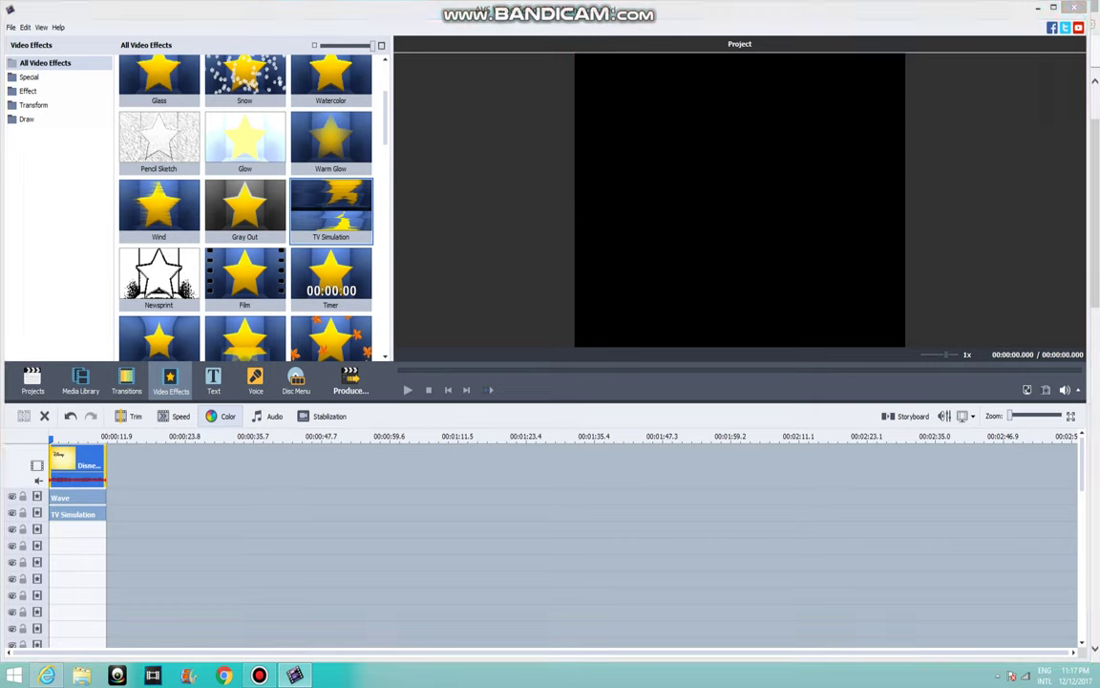
click(222, 416)
drag(697, 365, 744, 365)
drag(697, 320, 745, 322)
- Set the Disney clip's hue to 76, preview a frame near its middle, and apply the colour correction
double_click(762, 412)
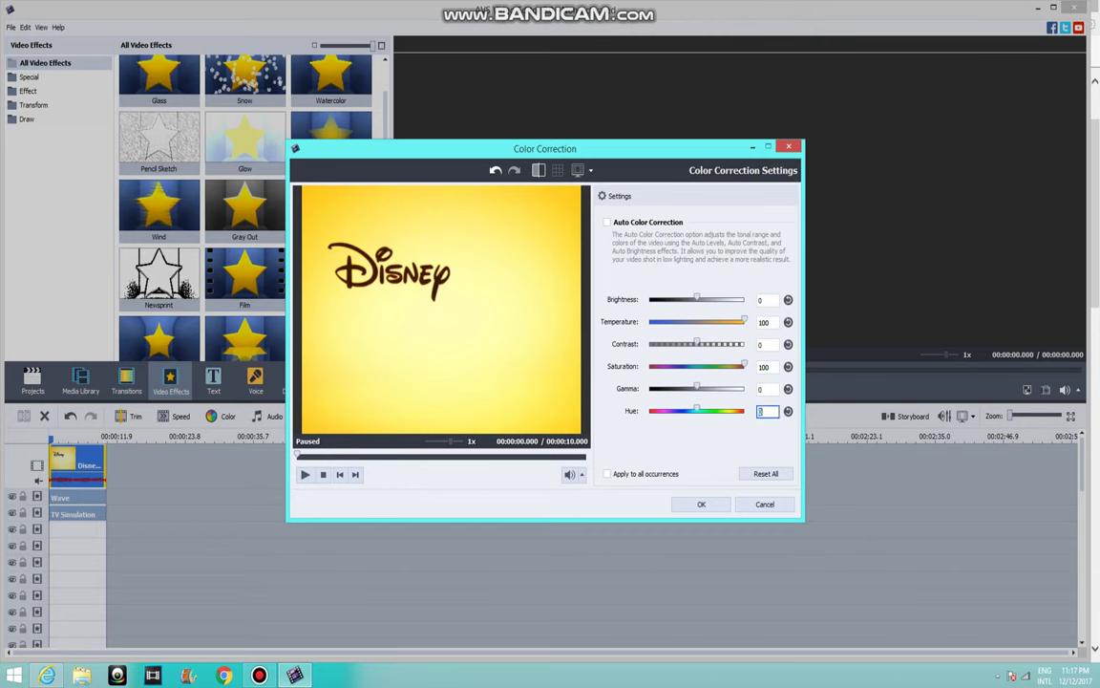
text(76)
double_click(762, 390)
click(435, 456)
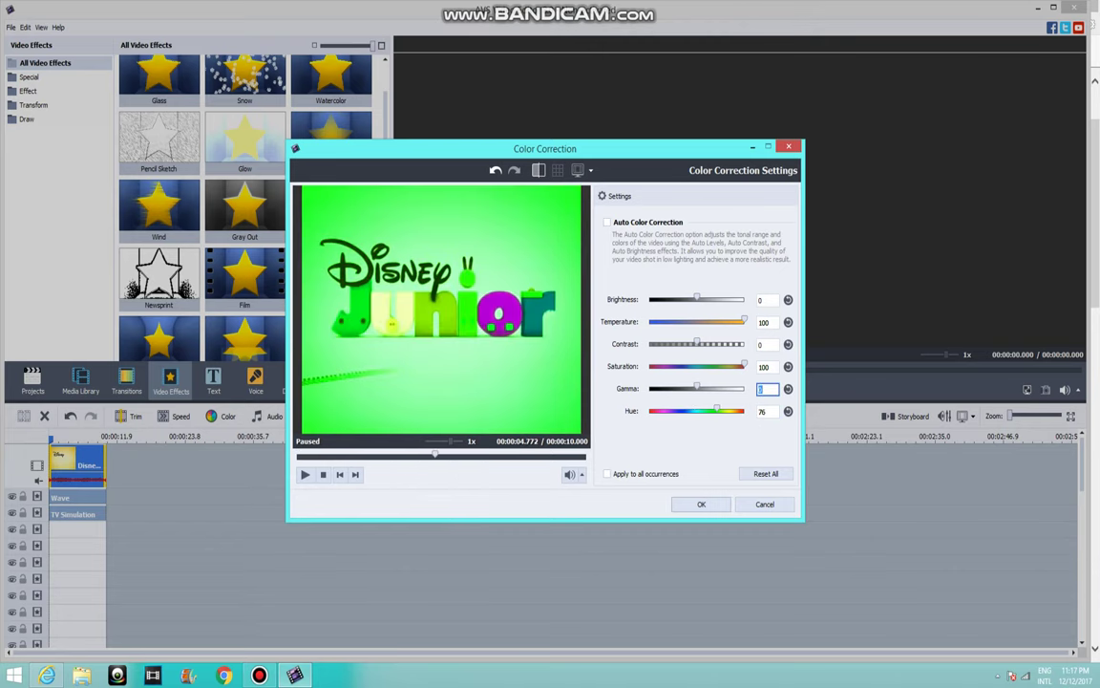
key(Return)
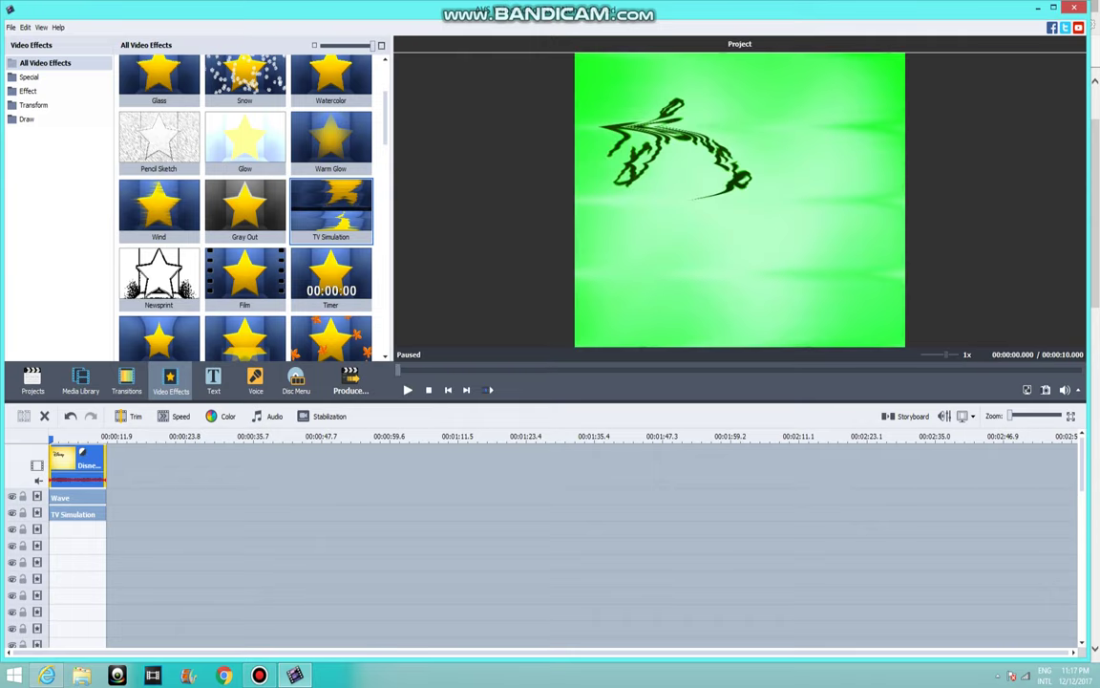
- Check the remaining instructions in the browser, add a Line effect below TV Simulation and trim it to the Disney clip's end
click(47, 676)
drag(1095, 225, 1095, 230)
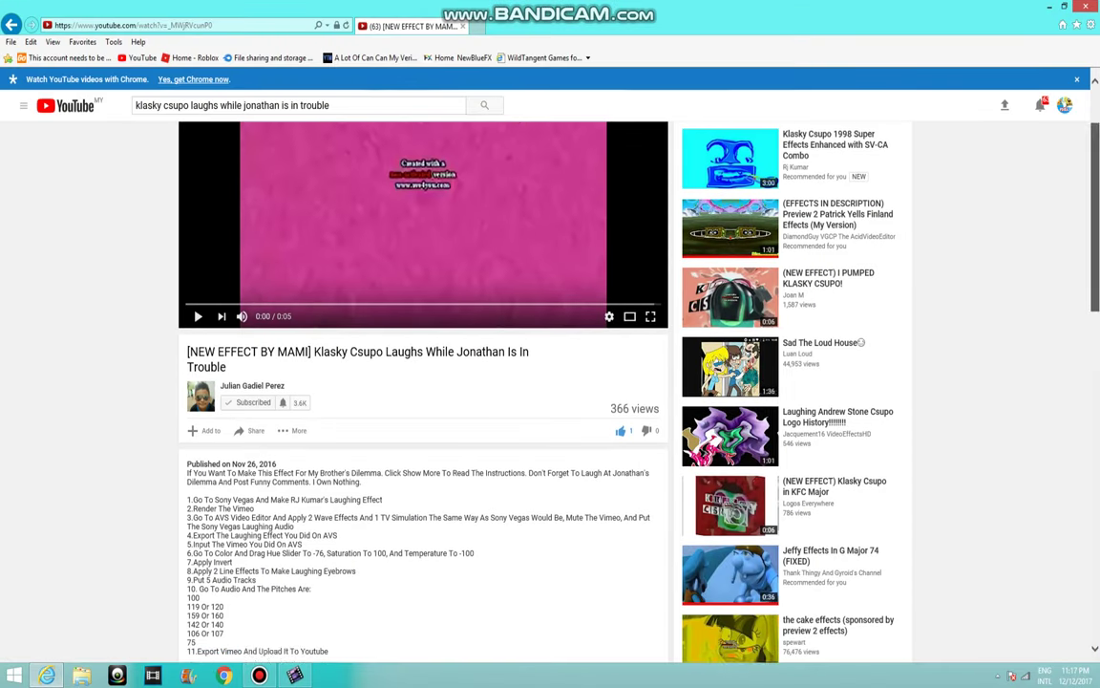
scroll(550, 382, down, 1)
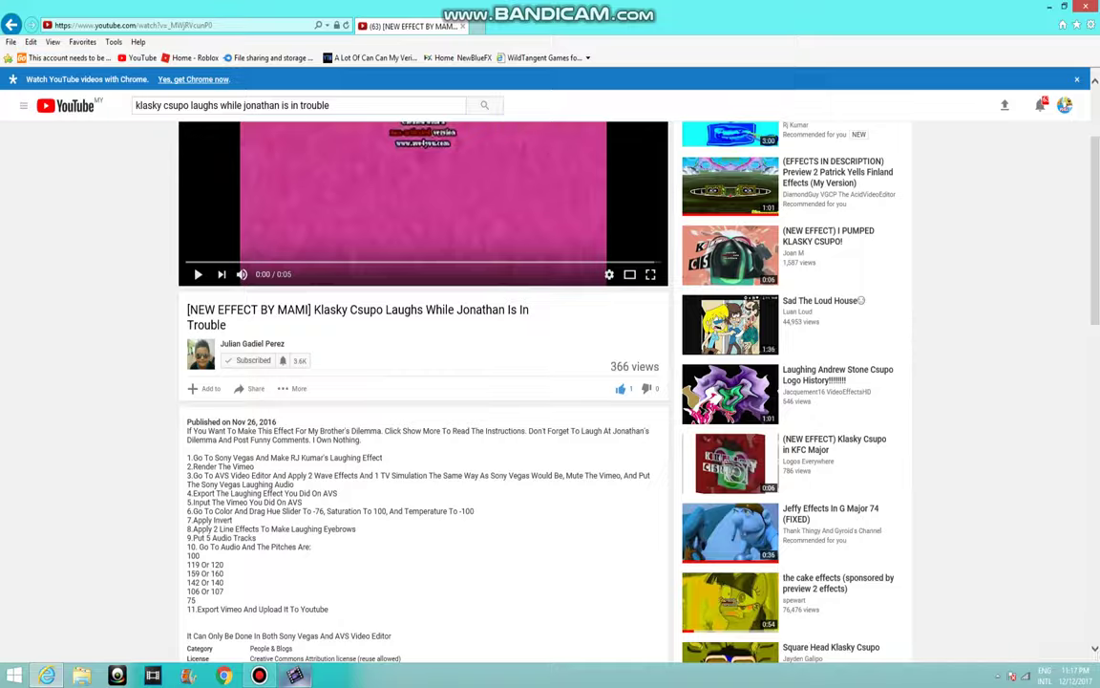
click(295, 675)
scroll(245, 206, down, 10)
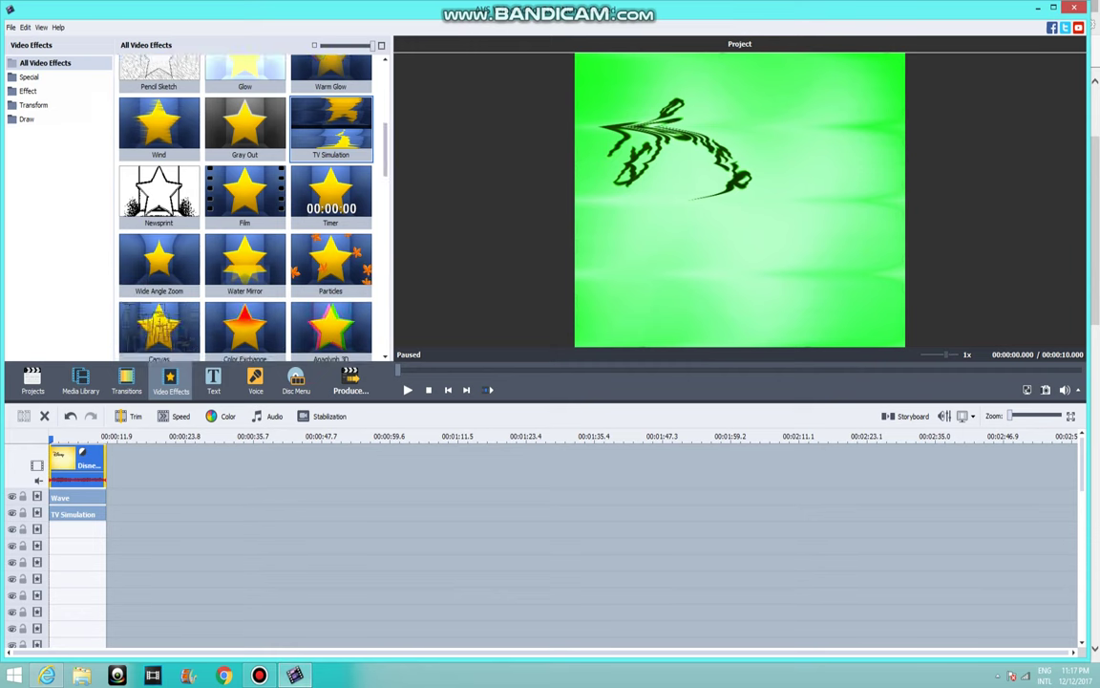
scroll(159, 206, up, 5)
scroll(158, 206, down, 10)
mouse_move(159, 205)
mouse_down()
mouse_move(184, 277)
mouse_move(106, 580)
mouse_move(107, 515)
mouse_move(105, 531)
mouse_up()
click(24, 416)
click(45, 417)
- Lengthen the Line effect's diagonal line slightly and duplicate the Line effect onto the next effect track
click(137, 416)
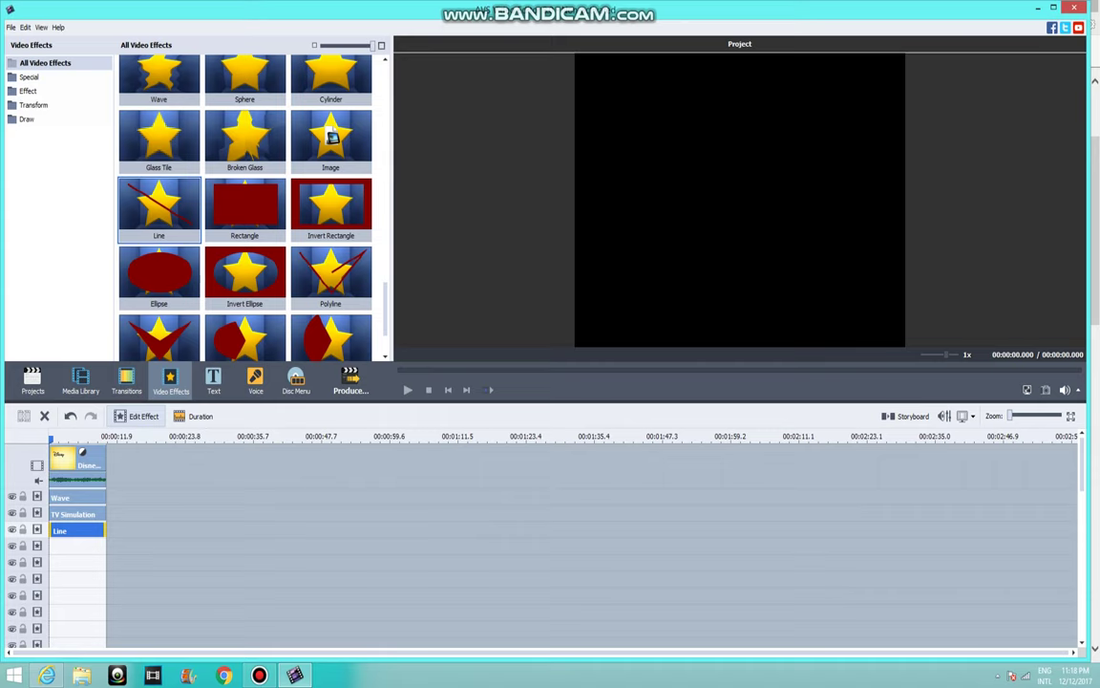
double_click(59, 530)
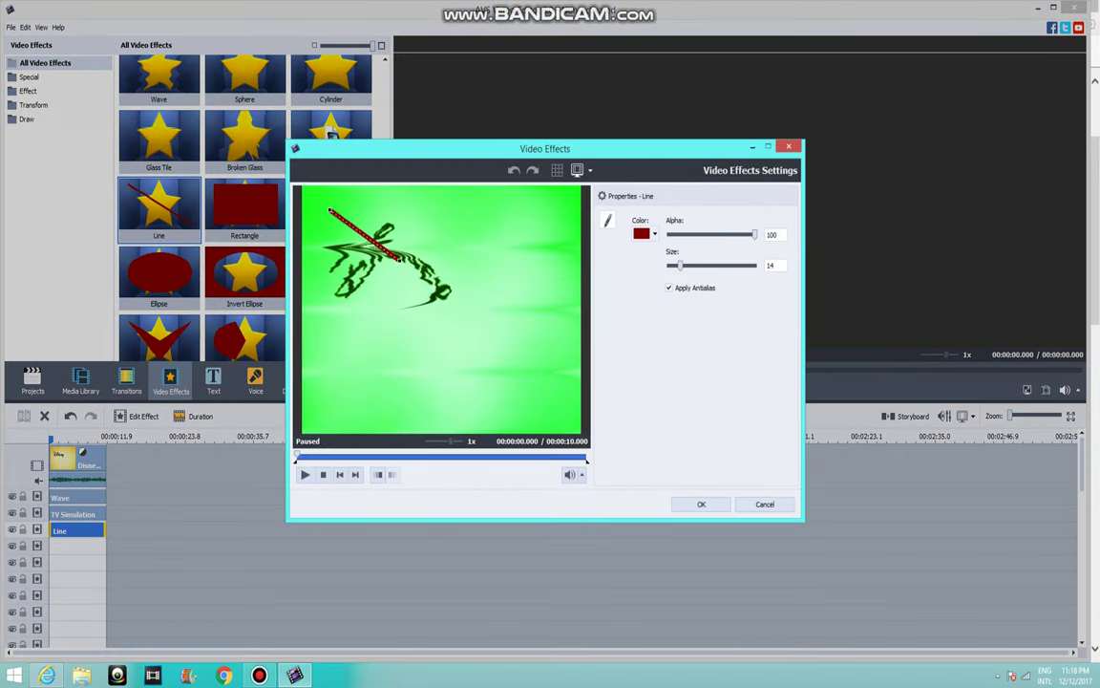
click(701, 504)
right_click(75, 528)
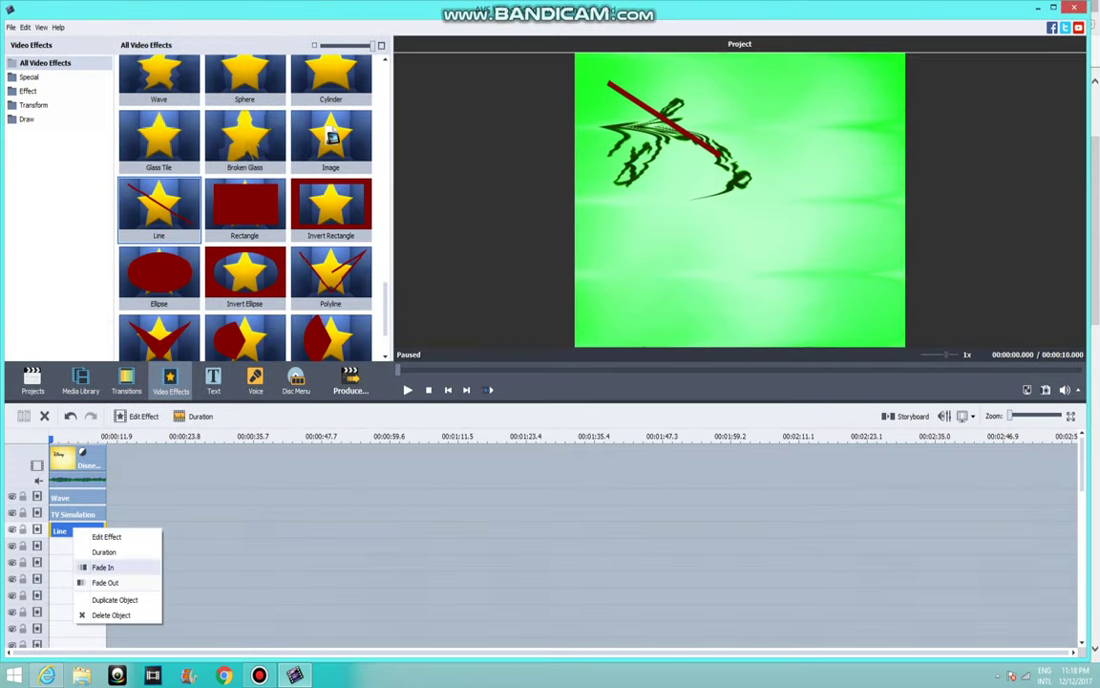
click(111, 597)
drag(133, 530, 77, 547)
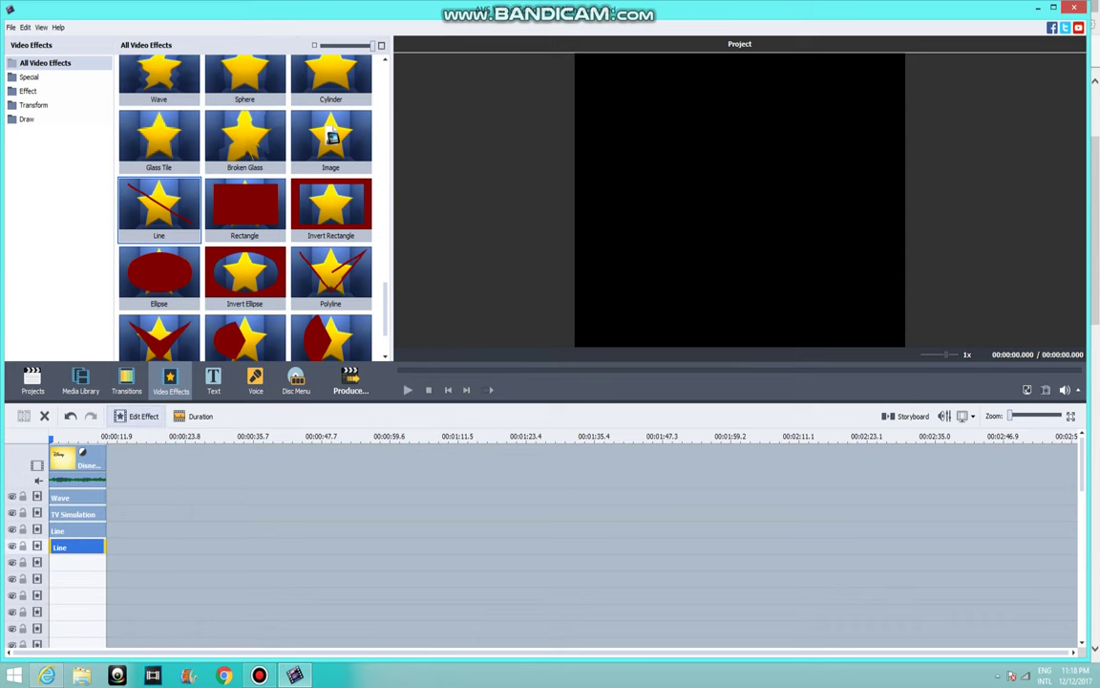
- Reposition the duplicate line in the right half of the picture, sloping down to the right as an eyebrow
click(137, 417)
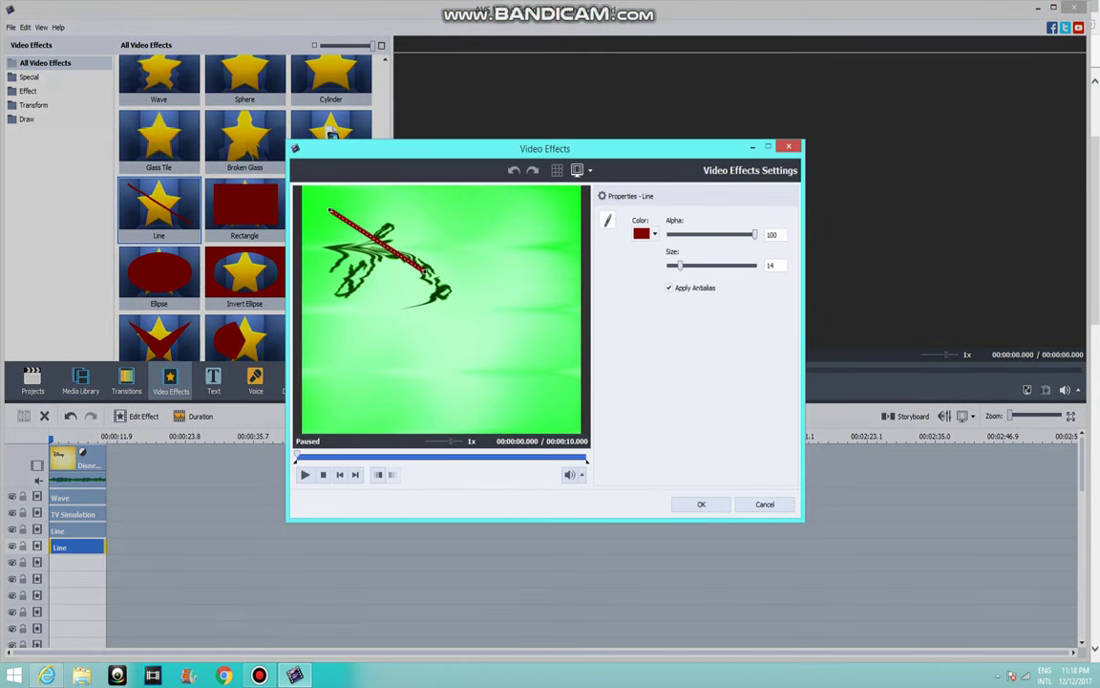
drag(425, 272, 526, 202)
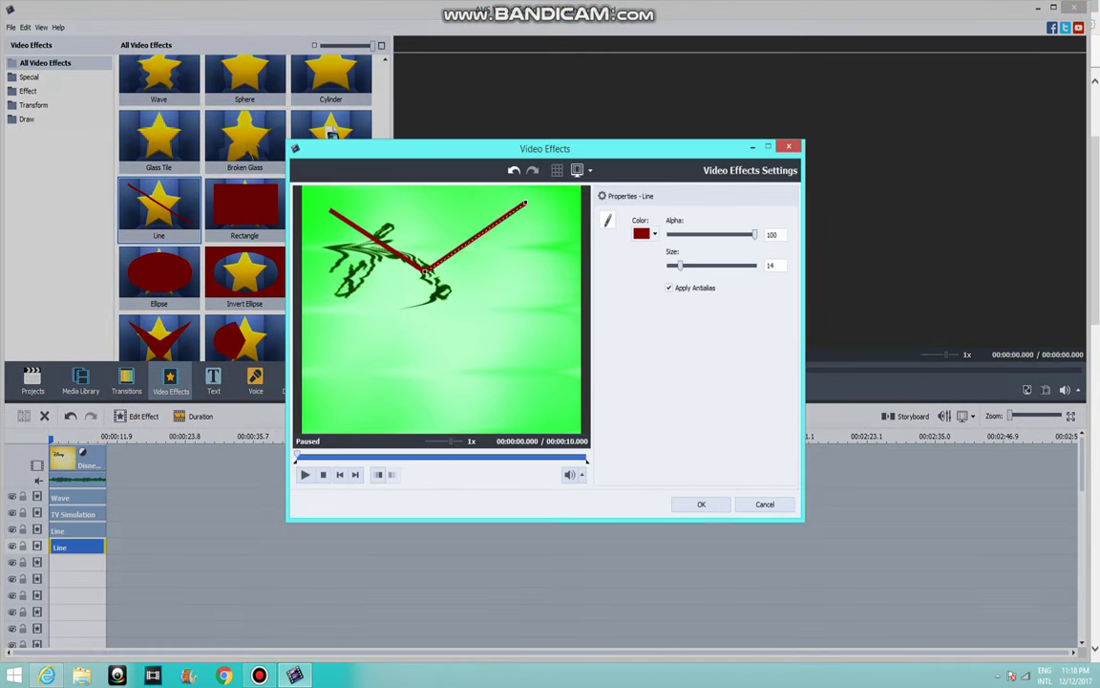
drag(426, 272, 454, 269)
drag(526, 202, 559, 284)
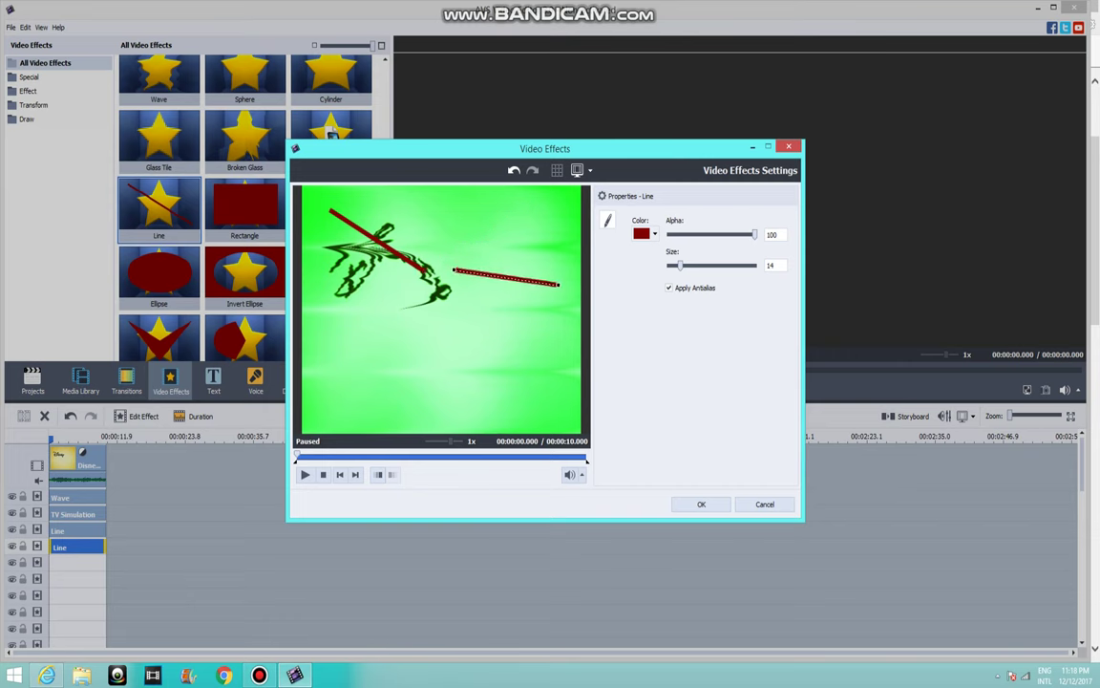
drag(455, 270, 455, 221)
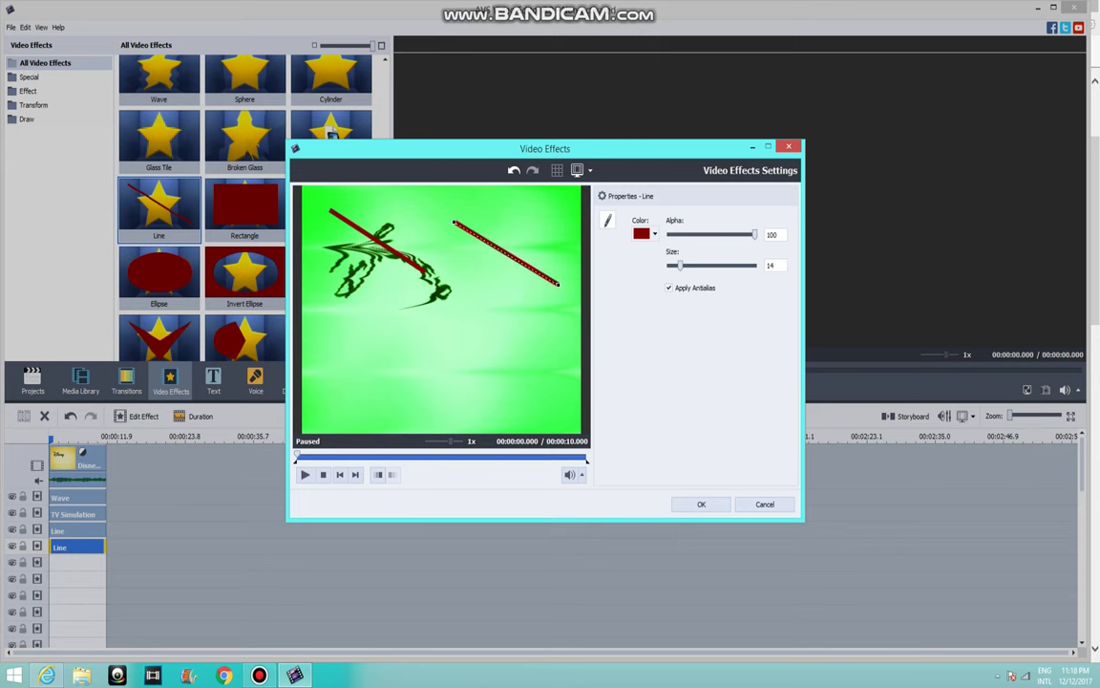
click(701, 504)
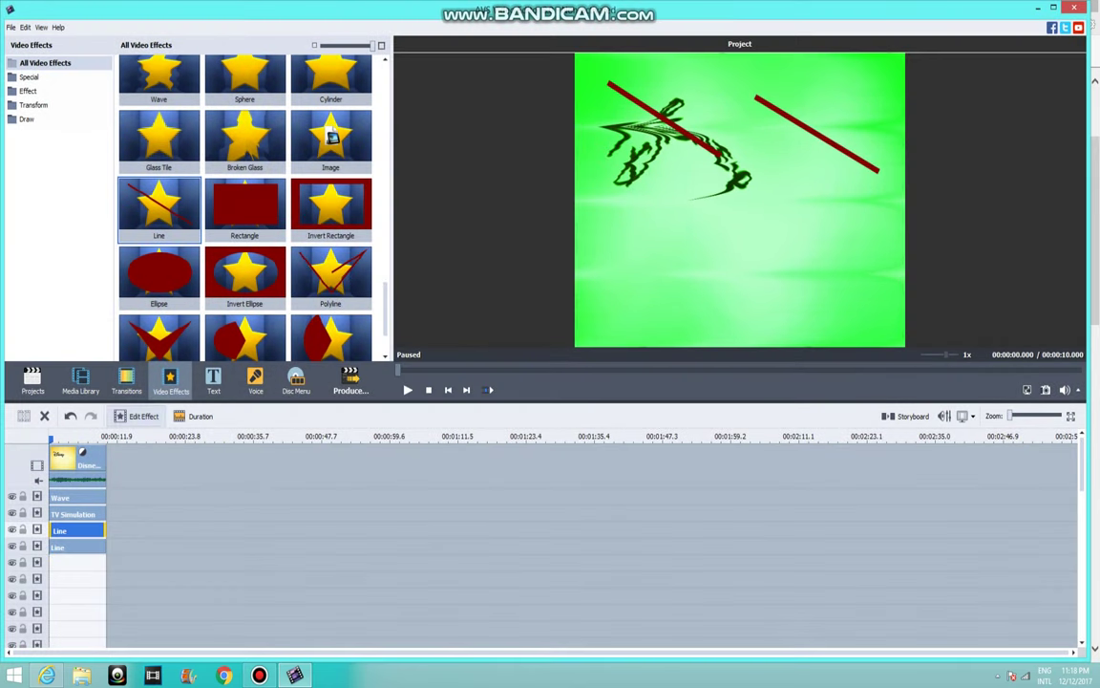
- Reshape the original line into the left eyebrow, rising towards the picture's centre, and accept it
click(138, 417)
click(258, 676)
click(295, 675)
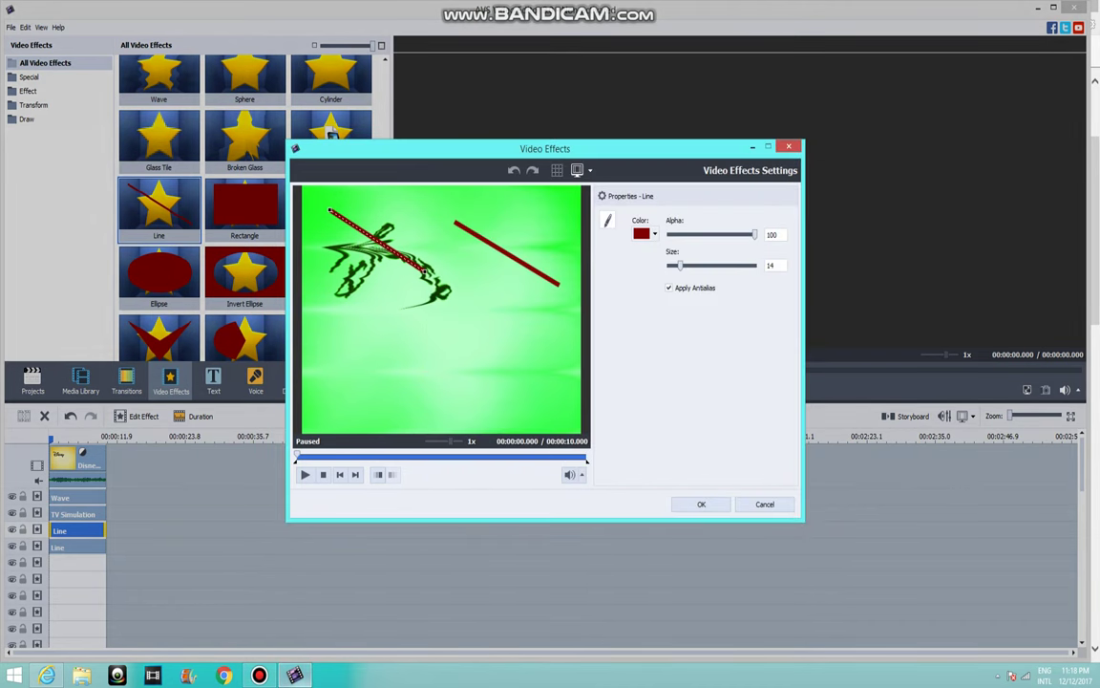
drag(425, 272, 426, 222)
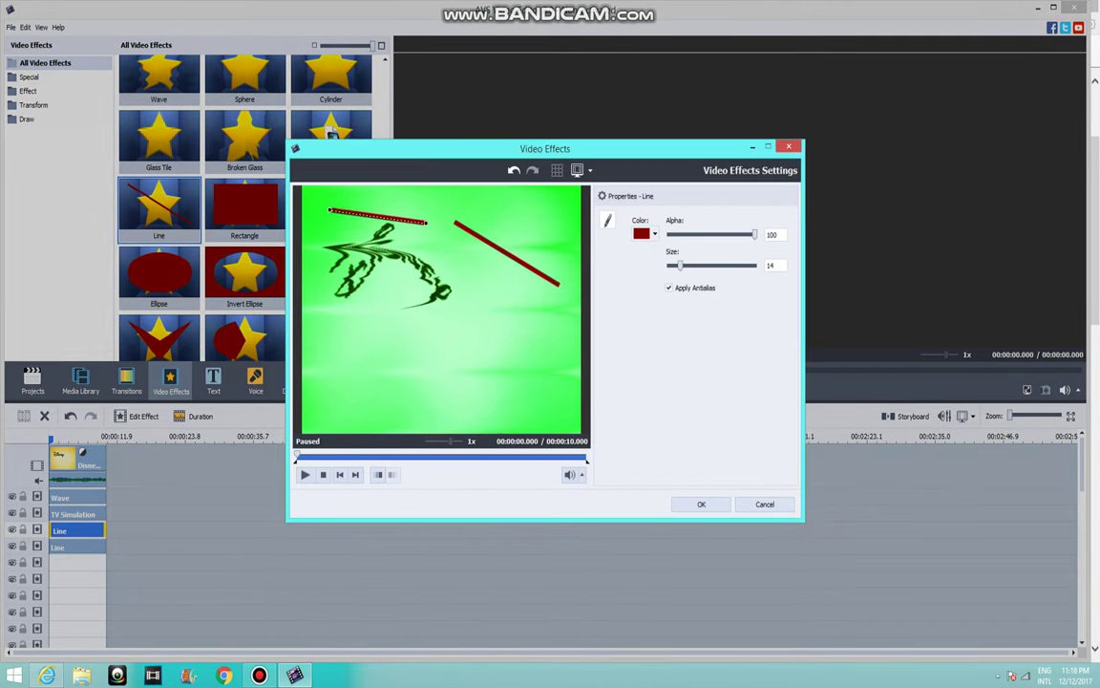
drag(331, 210, 325, 282)
click(701, 504)
click(701, 504)
- Mute the Disney clip and place the laughing Disney clip from the media library on the audio track
right_click(84, 466)
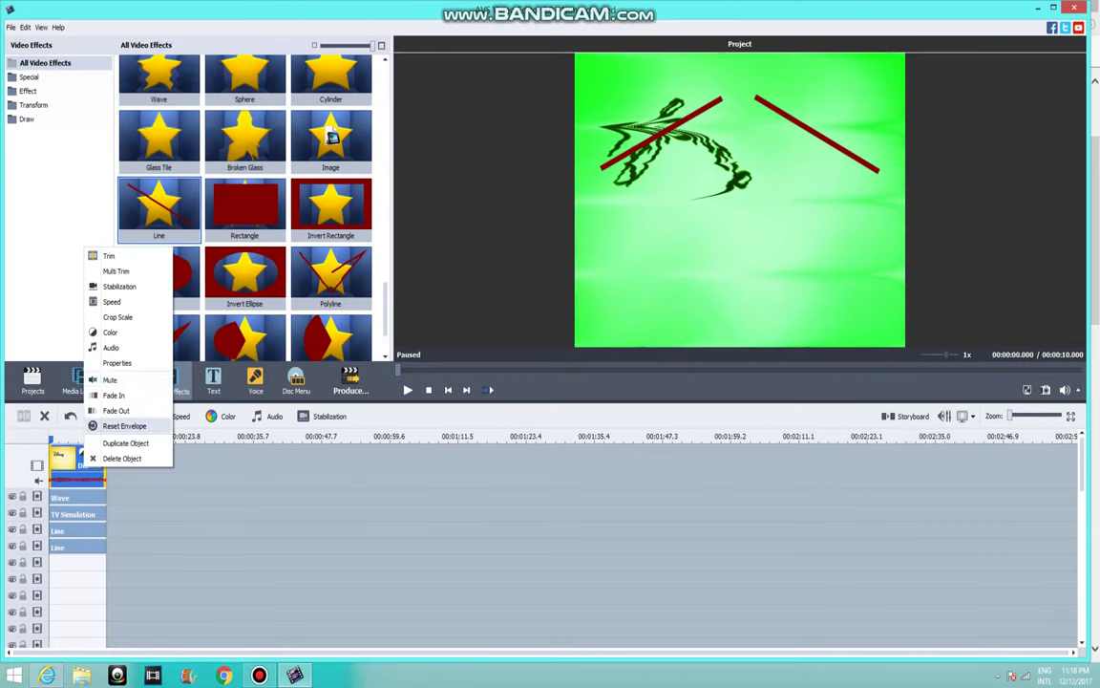
click(110, 380)
click(84, 380)
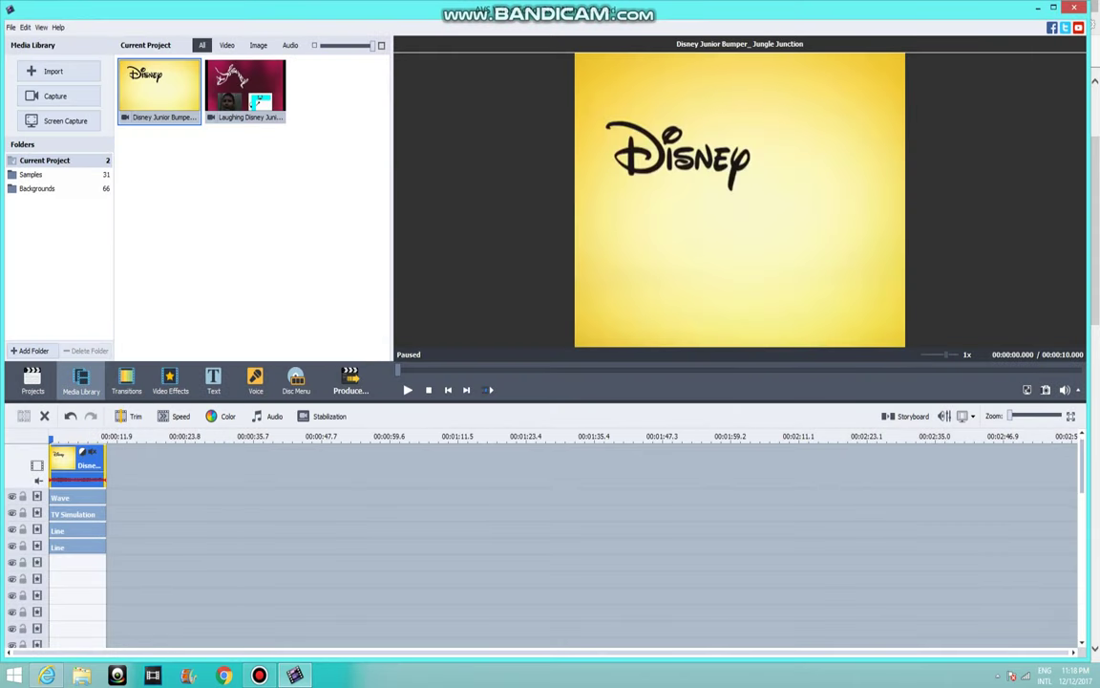
click(253, 102)
drag(253, 103, 86, 609)
- Duplicate the laughing audio onto the voice track and consult the instructions in the browser
right_click(86, 610)
click(96, 535)
drag(135, 611, 78, 634)
click(46, 675)
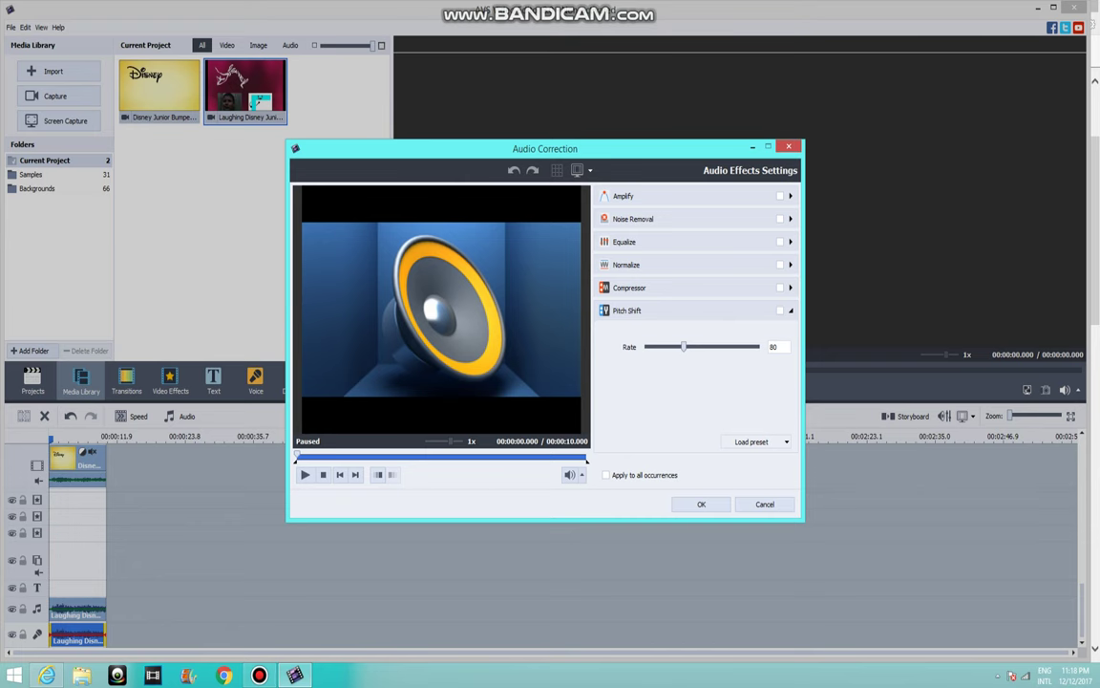
- Set the Pitch Shift rate of the laughing audio on the voice track to 160 and apply it
drag(684, 347, 758, 347)
click(701, 504)
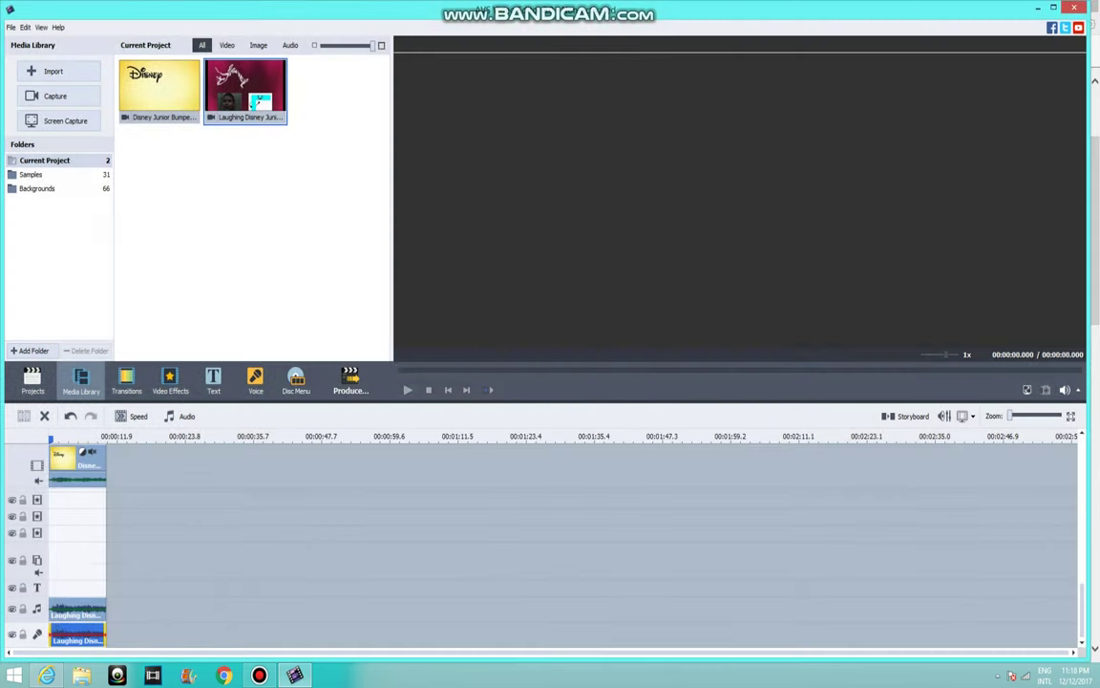
- Add two more audio lines below the existing ones and duplicate the laughing audio pitched at 160
right_click(120, 634)
click(152, 623)
right_click(136, 619)
click(168, 596)
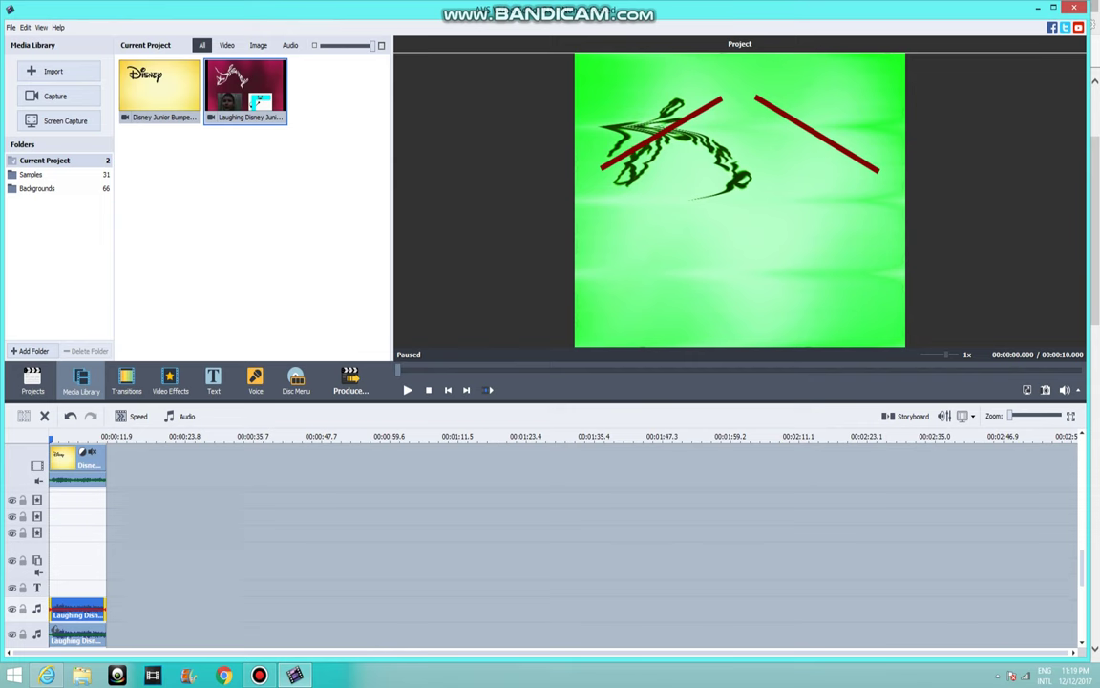
scroll(95, 602, down, 3)
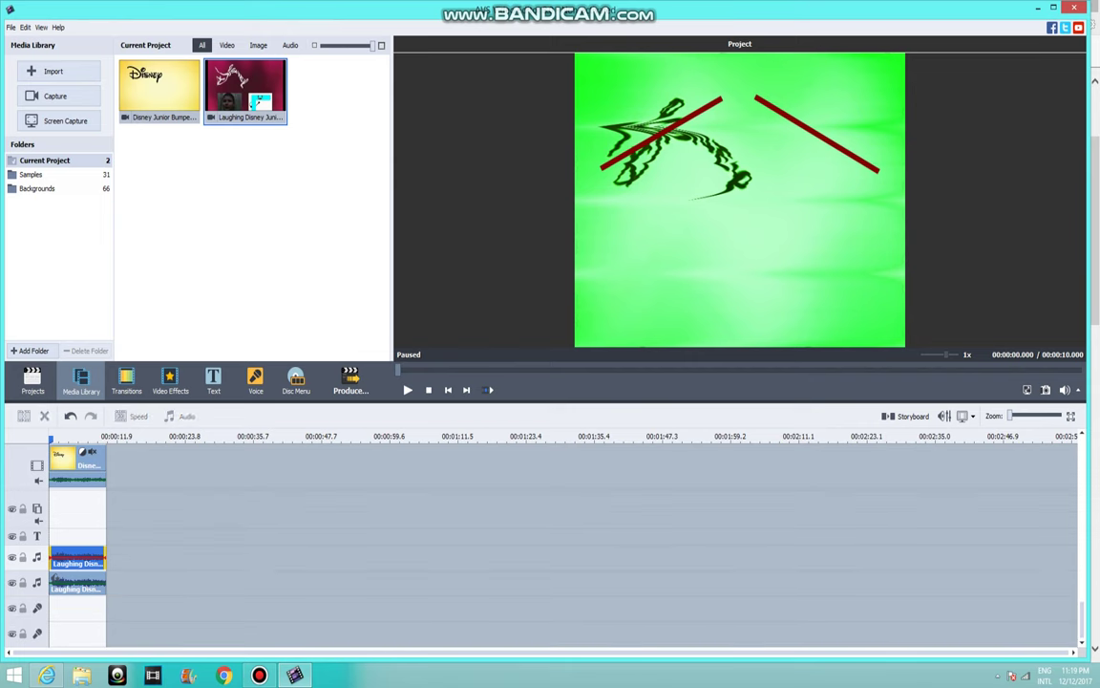
right_click(78, 585)
click(118, 560)
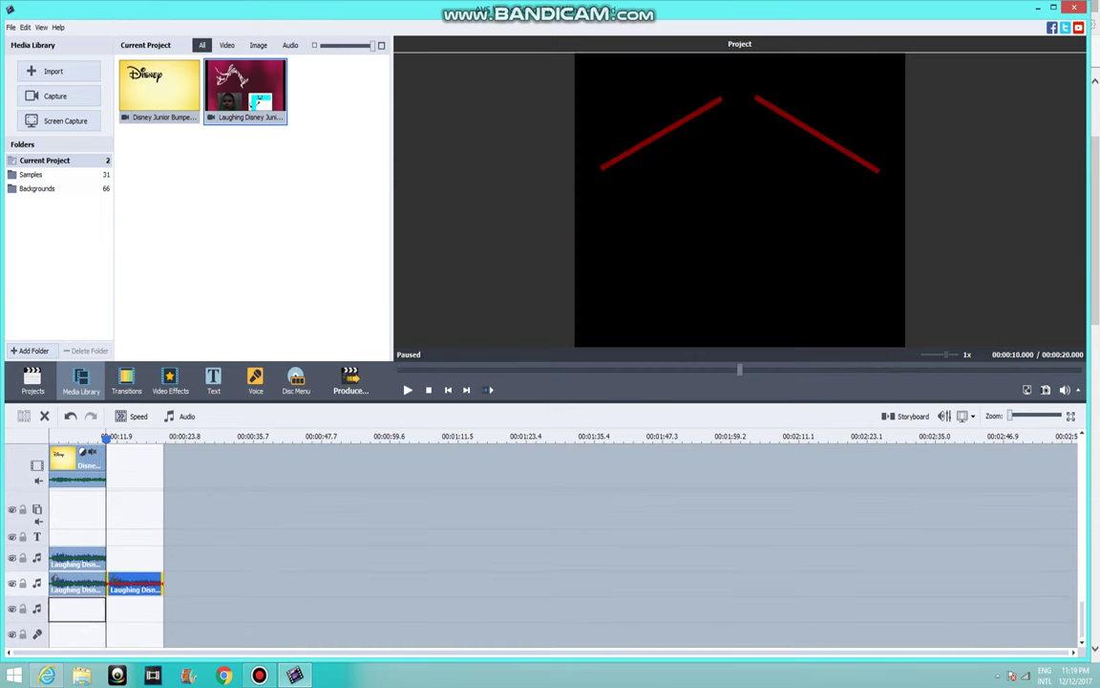
- Lower the Pitch Shift rate of the new duplicate laughing audio clip and apply it
click(179, 416)
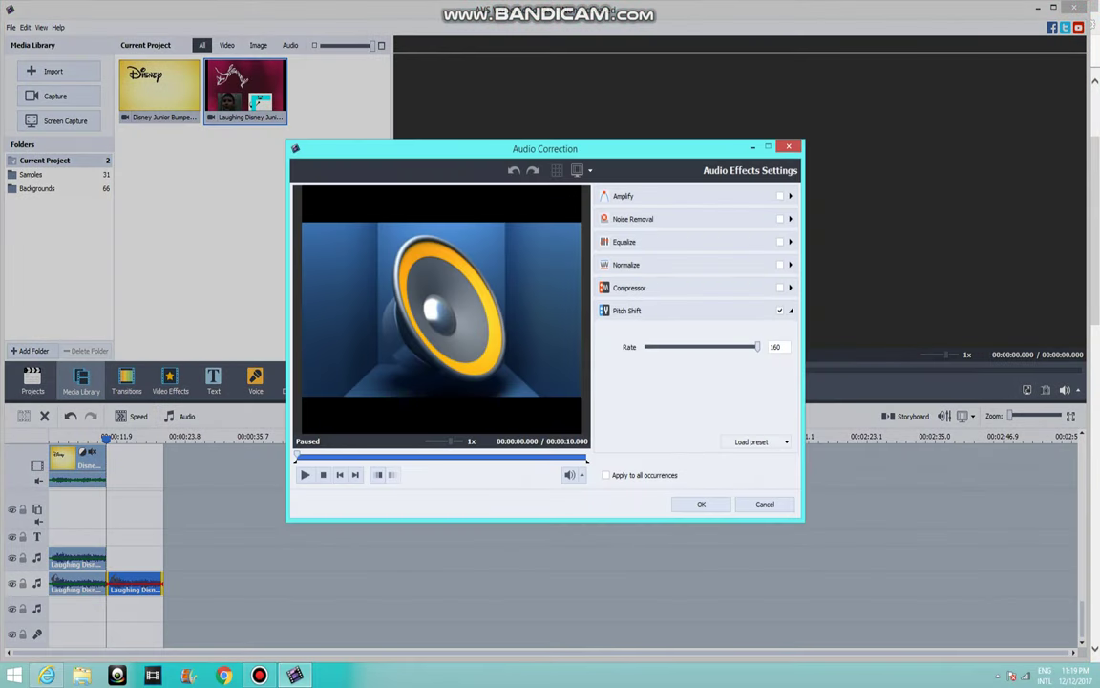
drag(757, 347, 677, 347)
click(702, 505)
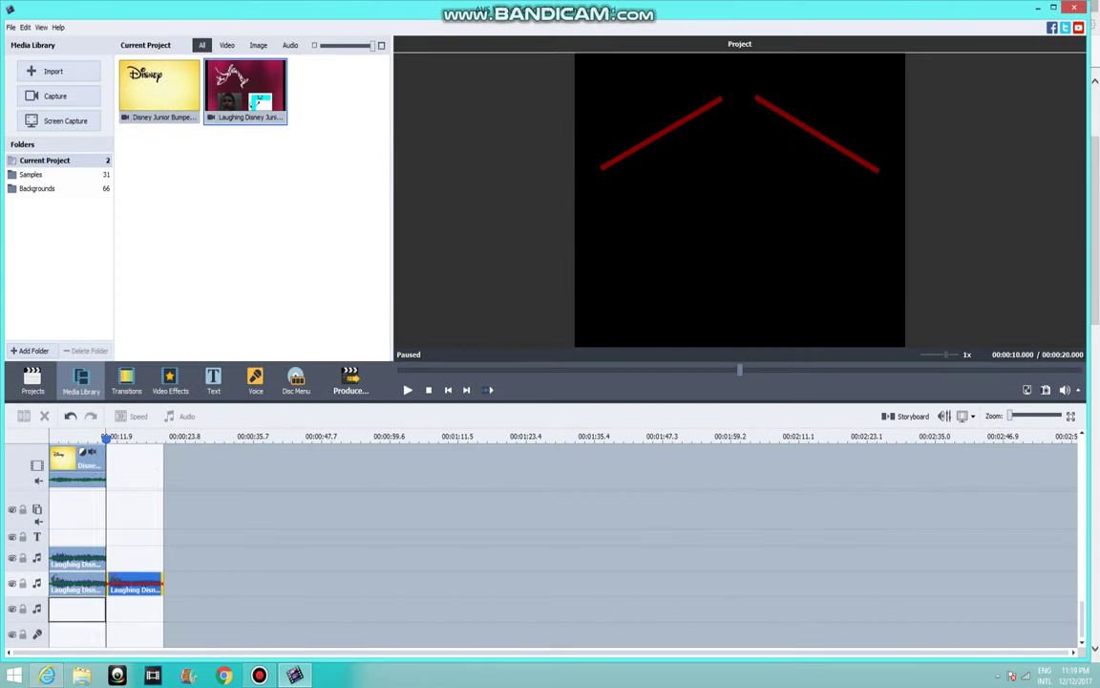
- Place duplicates of the laughing audio on the two empty audio lines, aligned with the start of the timeline
right_click(77, 461)
click(111, 585)
drag(135, 611, 78, 637)
- Set the Pitch Shift rate of the laughing audio on the lowest line to 120
click(181, 416)
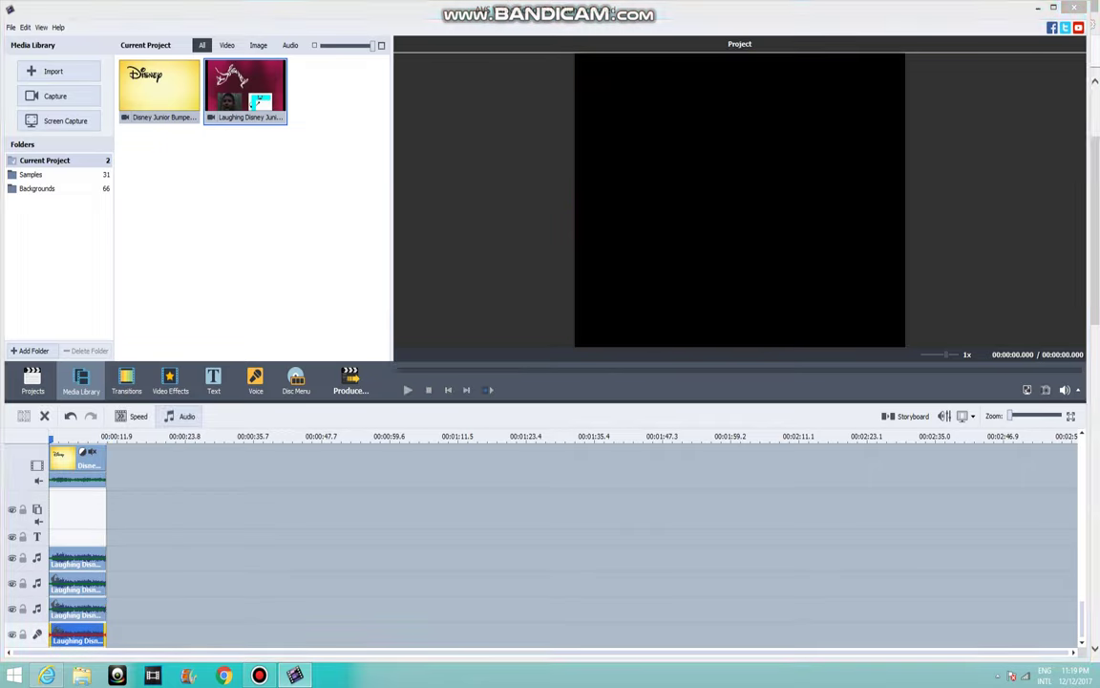
click(631, 443)
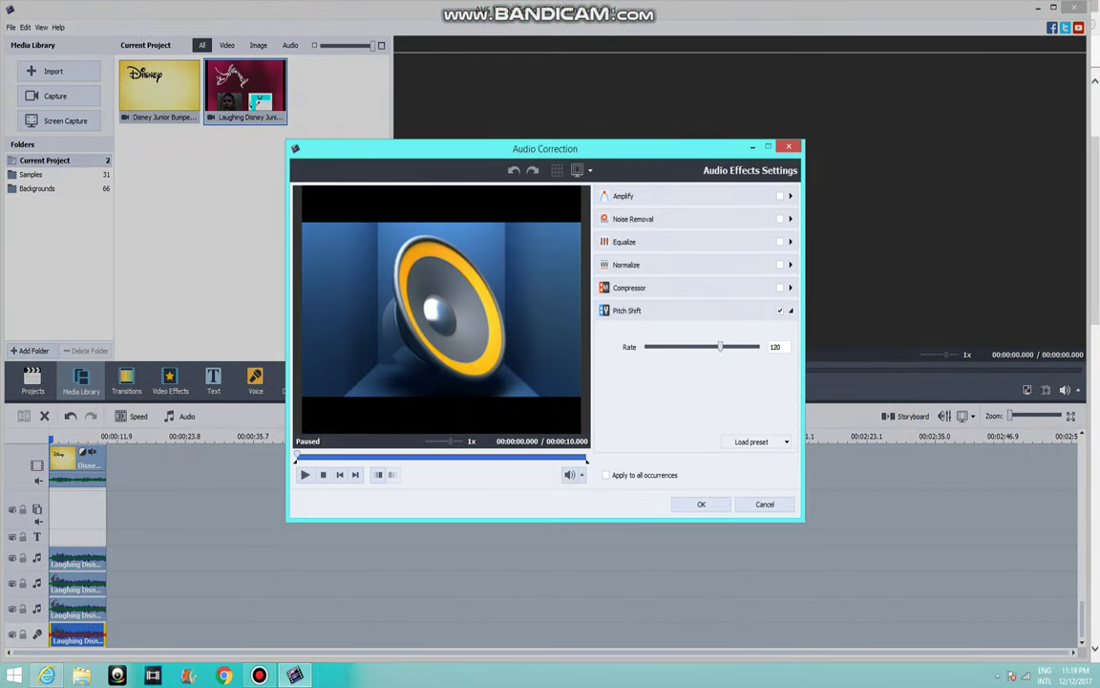
click(702, 504)
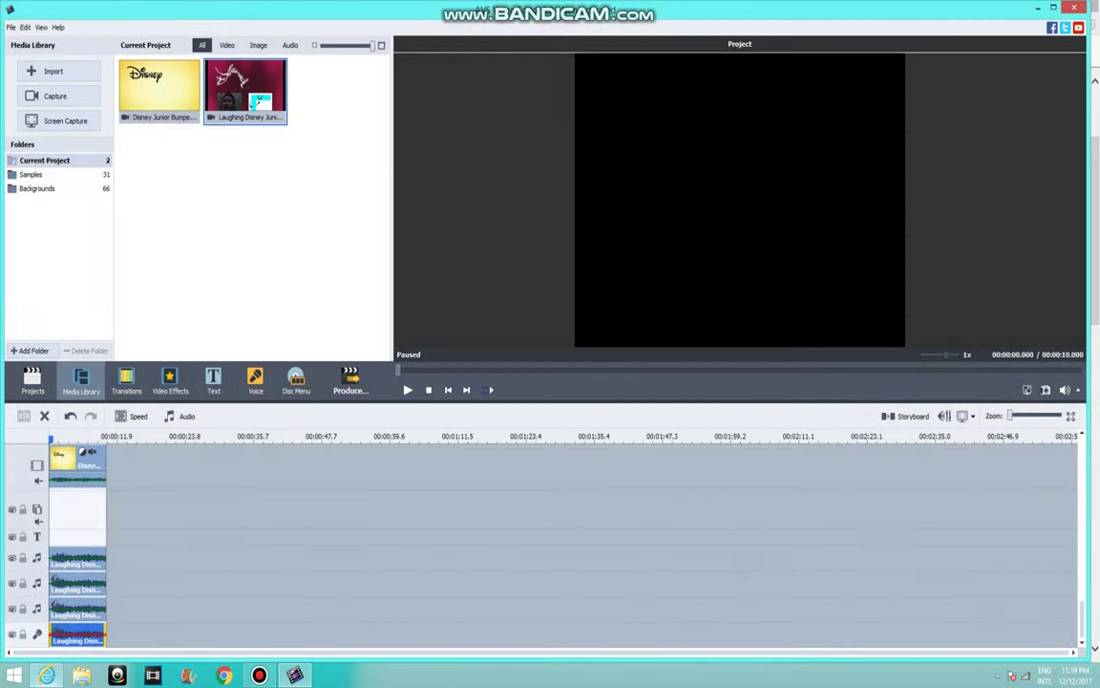
- Check the pitch list in the browser, add an audio line in AVS Video Editor, and place another laughing audio duplicate at its start
click(46, 675)
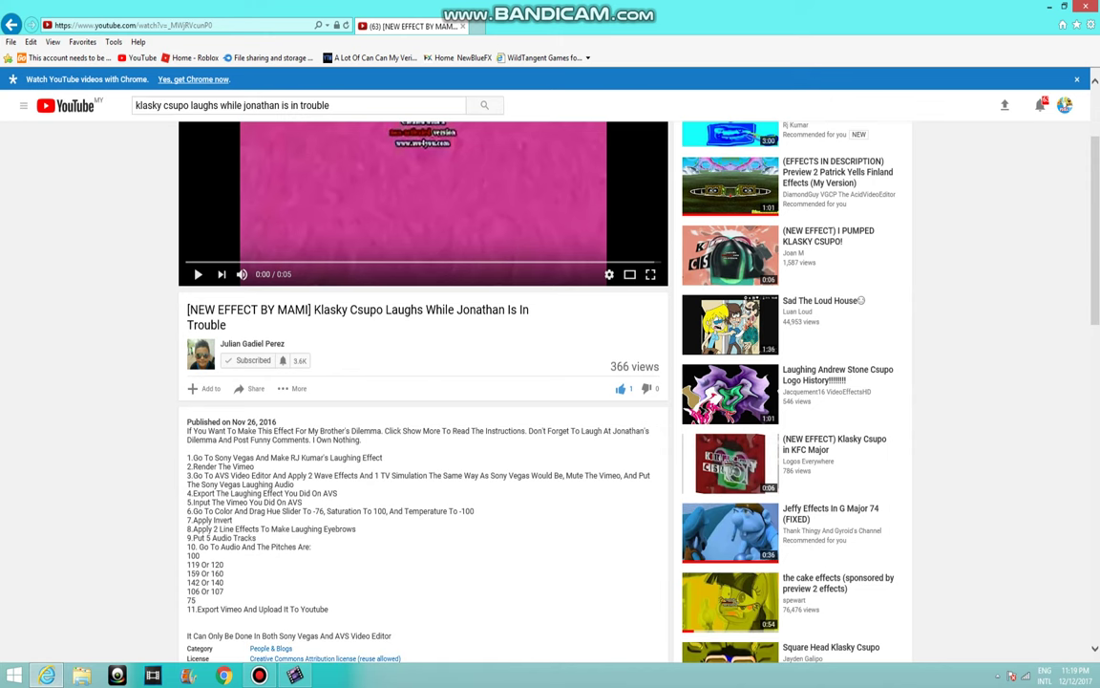
click(295, 675)
right_click(133, 629)
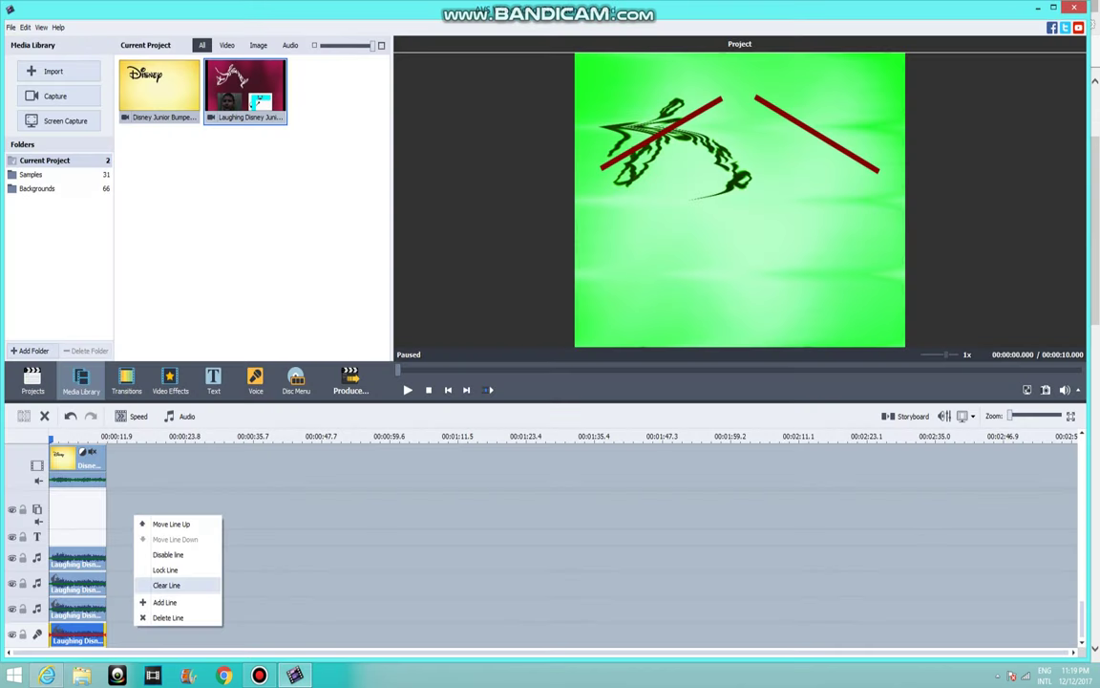
click(166, 601)
right_click(88, 632)
click(124, 610)
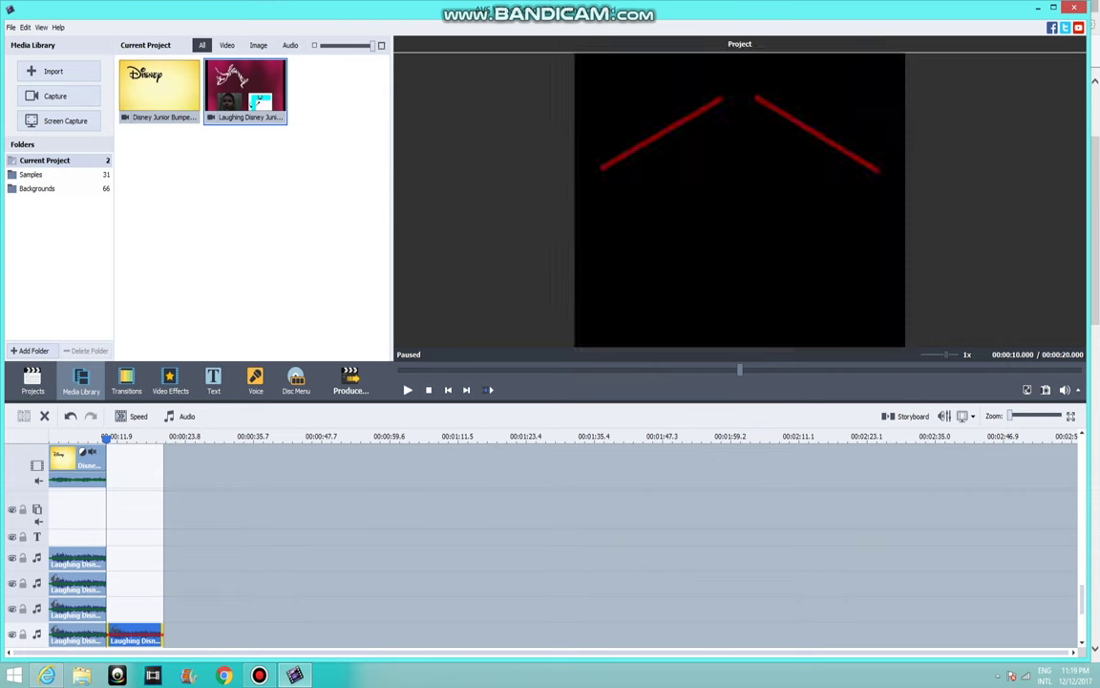
scroll(540, 564, down, 1)
drag(135, 609, 78, 634)
- Load a Pitch Shift preset with a rate of 80 for the lowest laughing audio clip and apply it
click(181, 417)
click(790, 442)
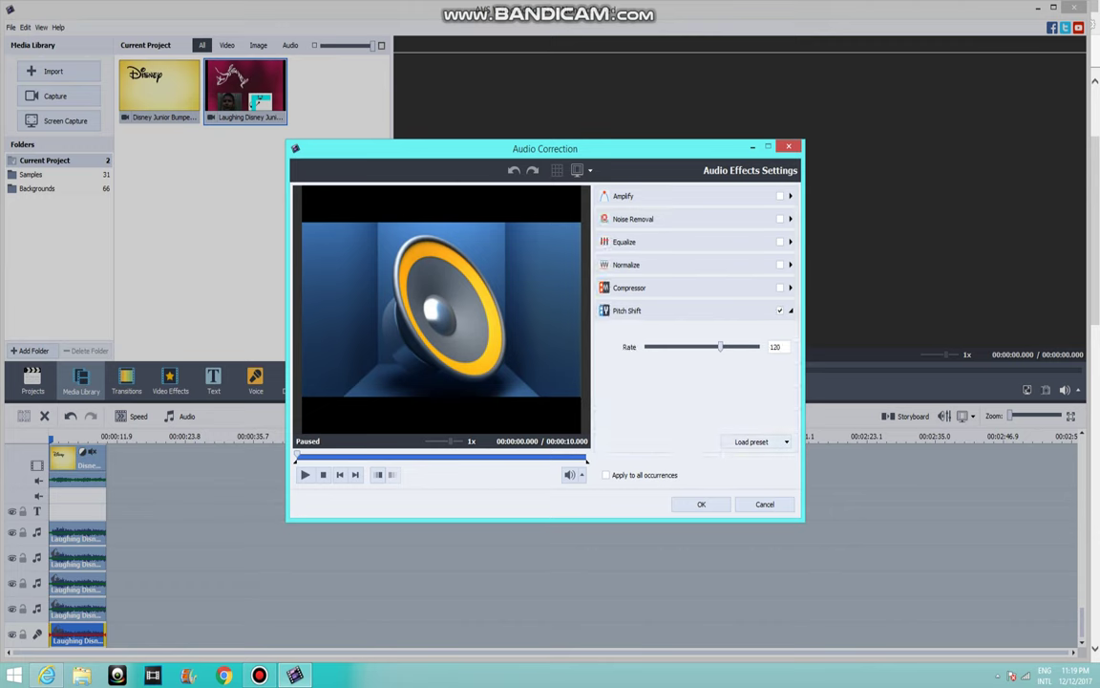
click(784, 442)
click(749, 488)
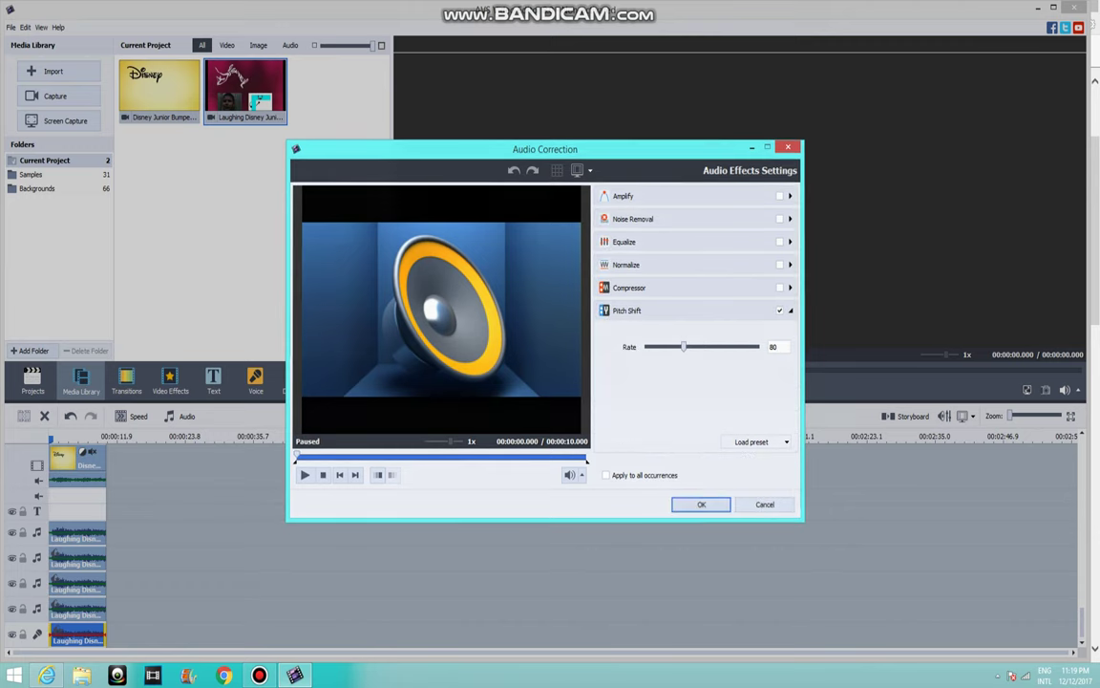
click(701, 503)
- Reopen the same clip's audio correction and apply a different Pitch Shift preset
click(180, 416)
click(791, 444)
click(756, 442)
click(749, 457)
click(702, 504)
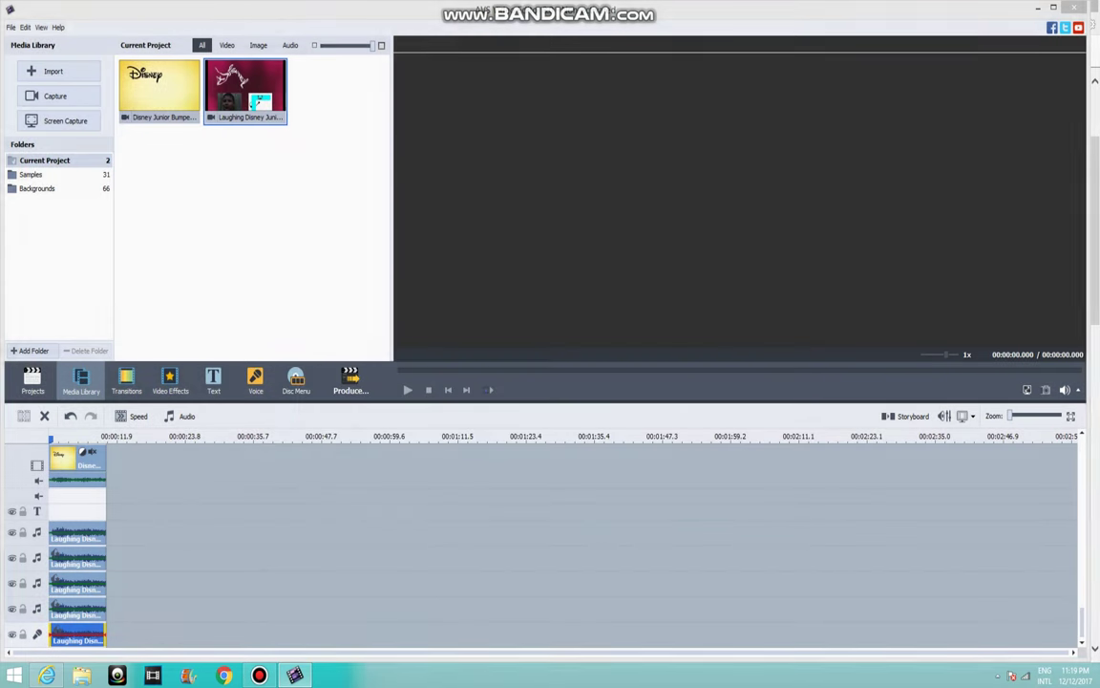
- Add one more audio line and place a further duplicate of the laughing audio at its start
right_click(167, 644)
click(199, 619)
right_click(93, 633)
click(133, 609)
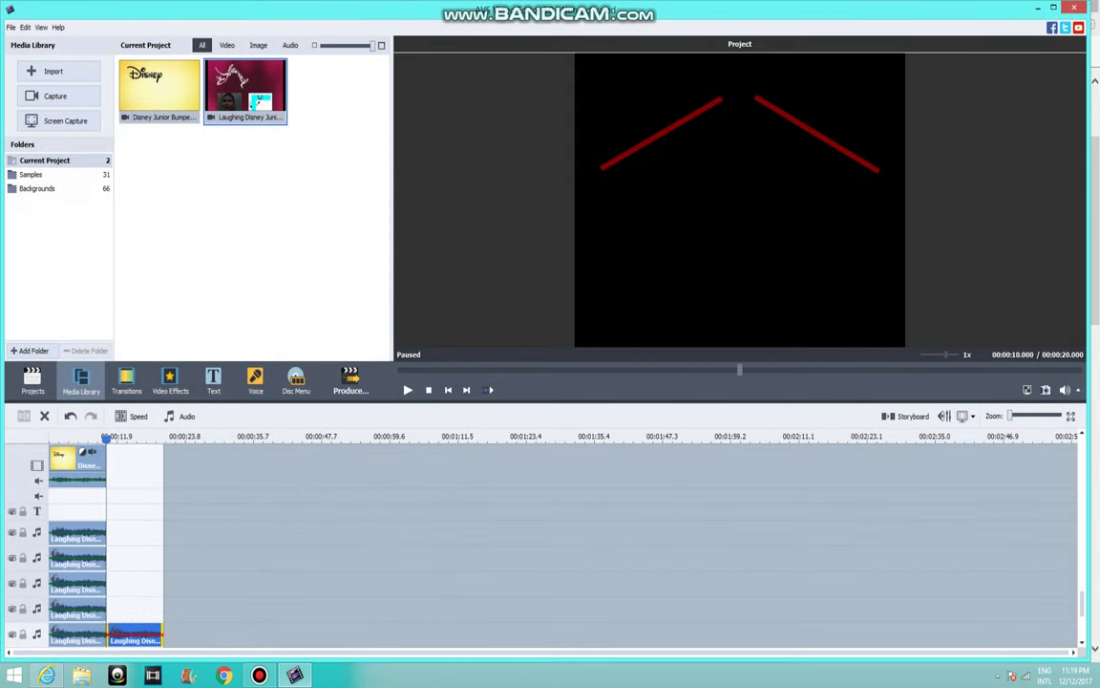
scroll(134, 625, down, 1)
drag(134, 608, 78, 634)
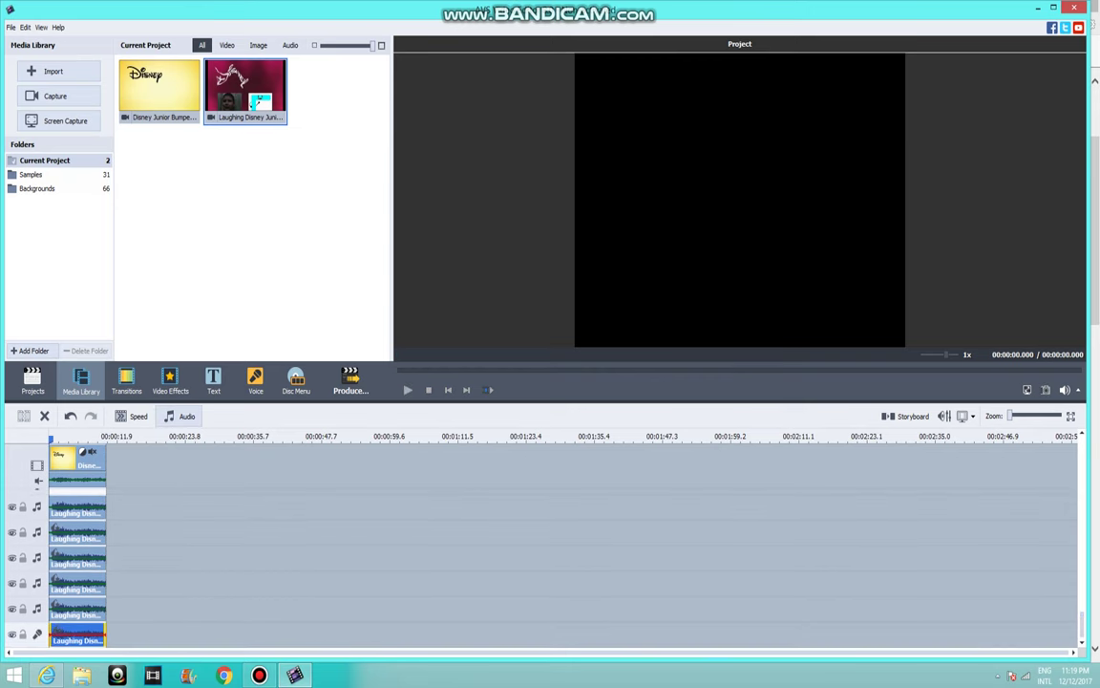
- Set the Pitch Shift rate of the newest laughing audio duplicate to 105
click(180, 417)
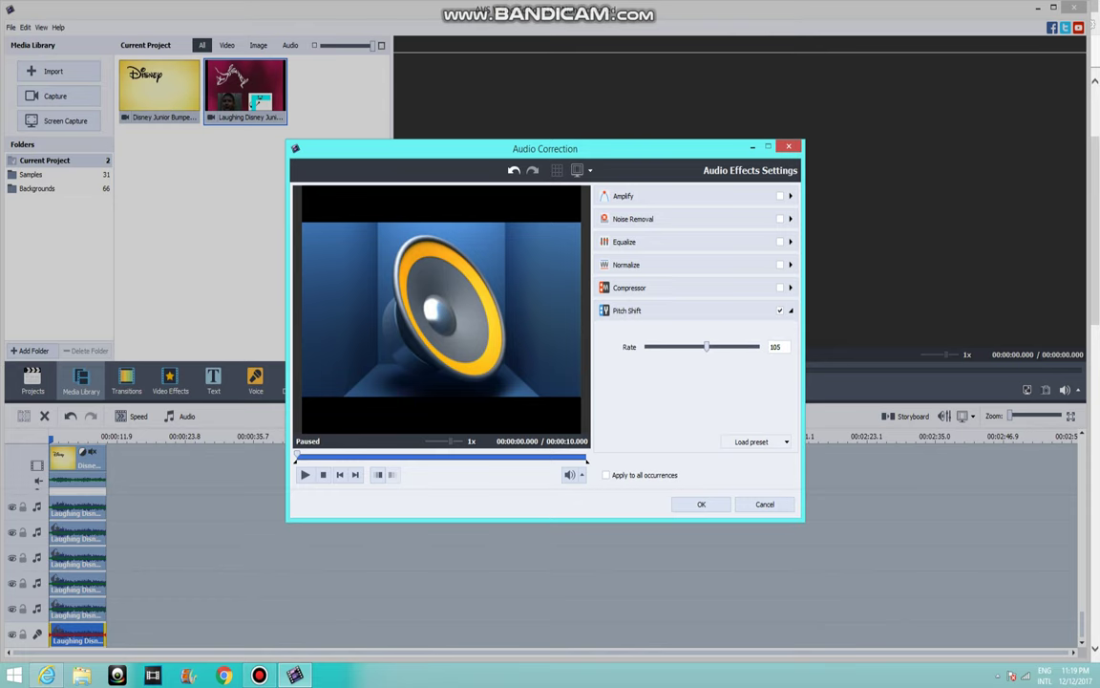
click(702, 505)
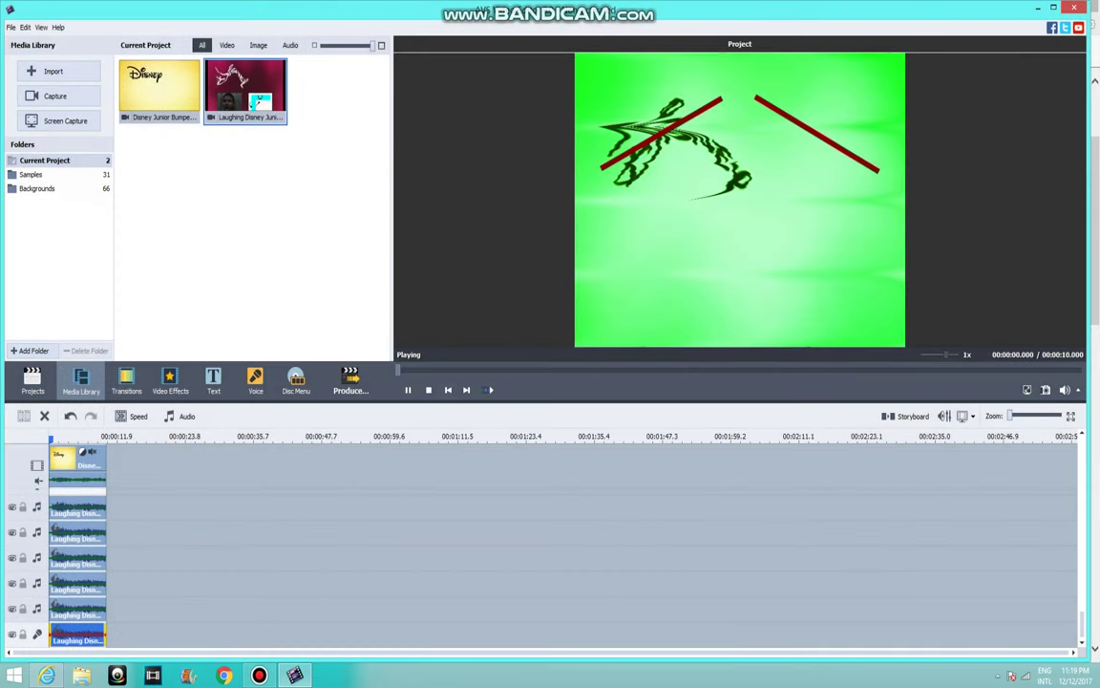